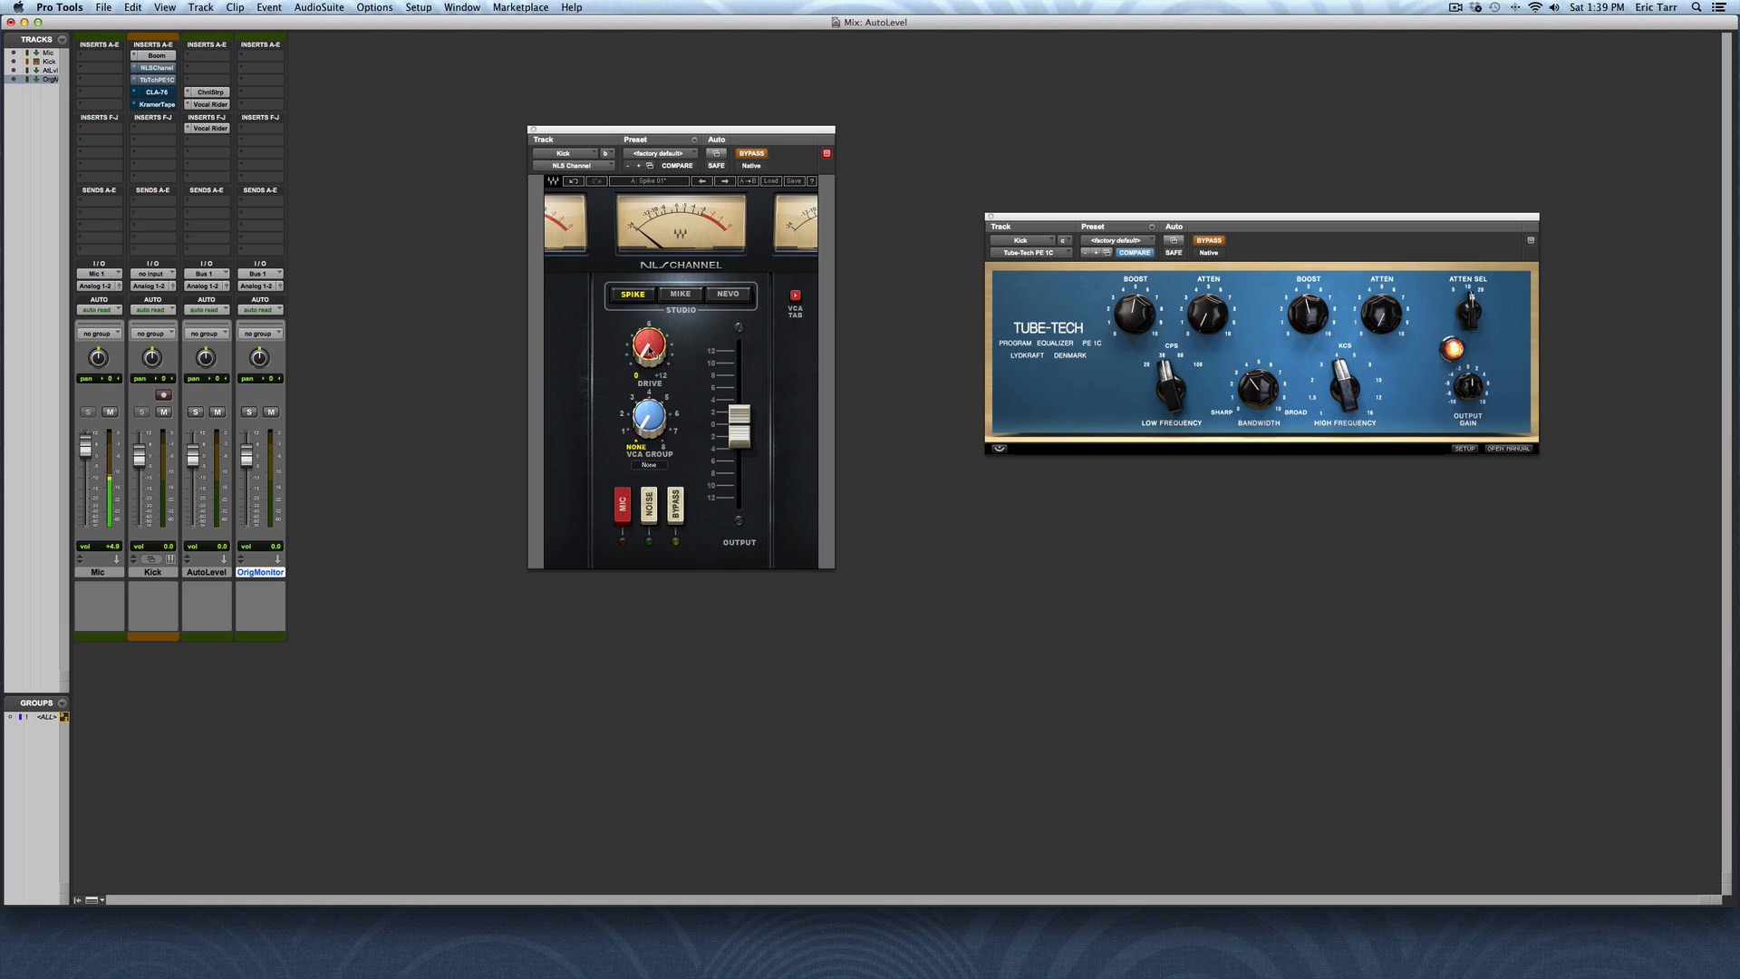
Play the Kick track, enable the NLS Channel and raise its drive, comparing the result against bypass
{"action": "mouse_move", "coordinate": [649, 351]}
{"action": "key", "text": "space"}
{"action": "left_click", "coordinate": [751, 153]}
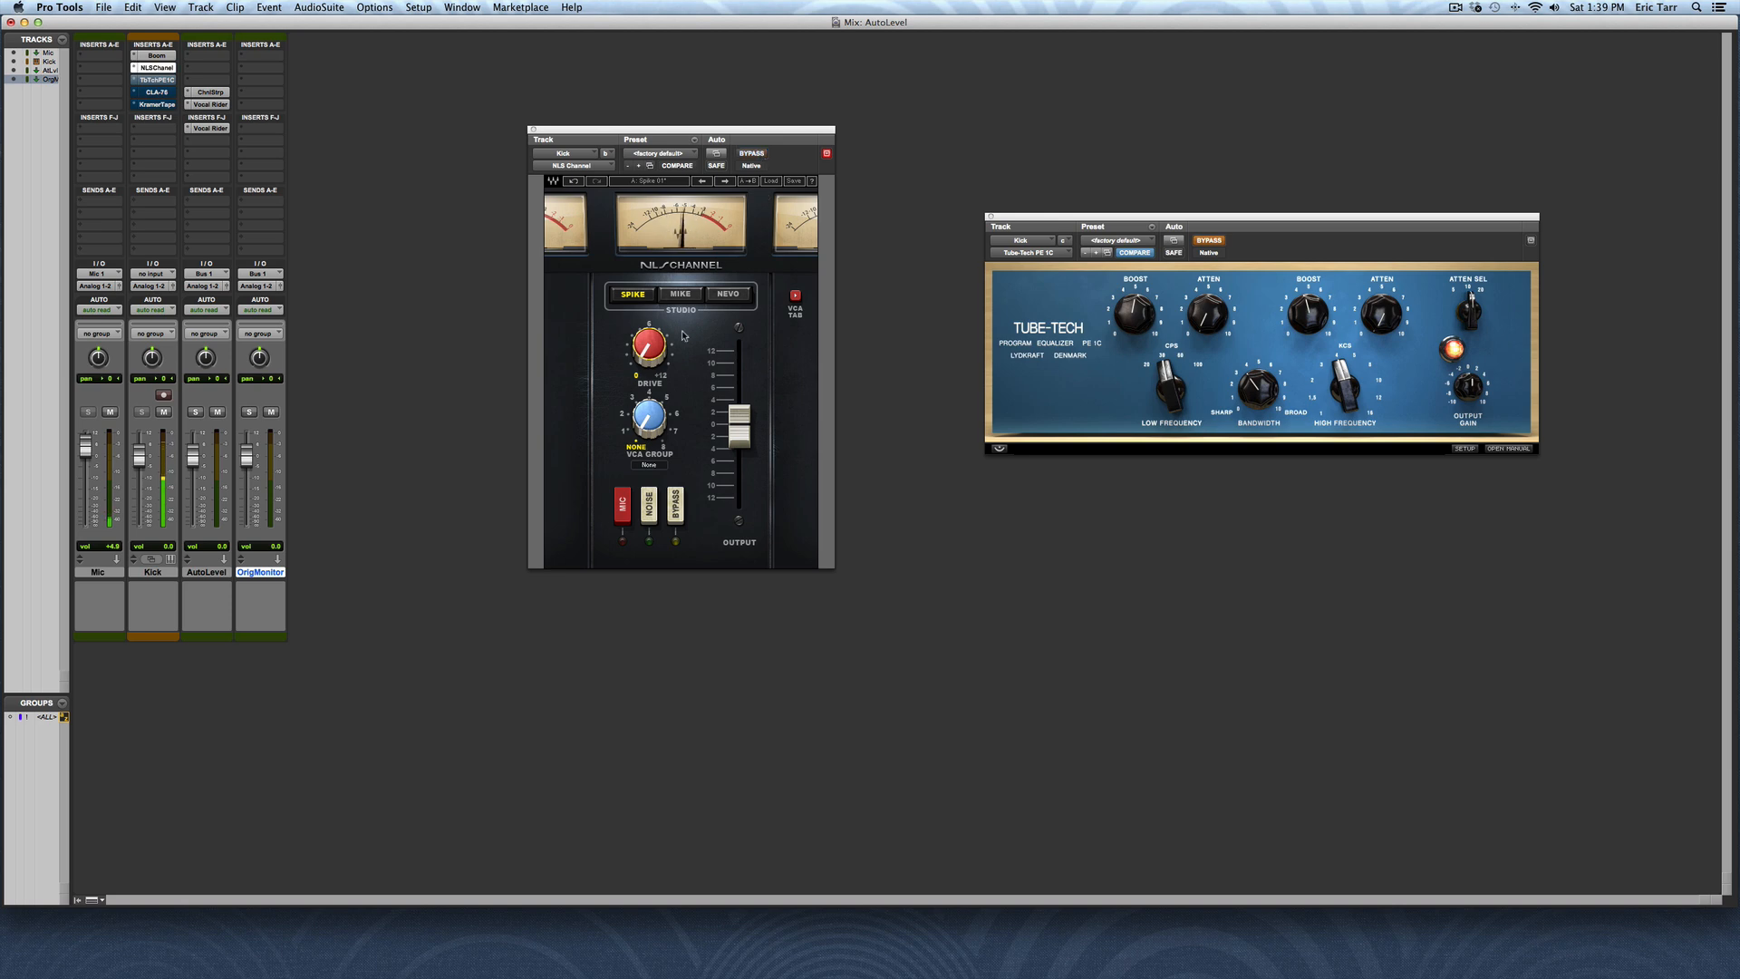
{"action": "left_click_drag", "start_coordinate": [649, 345], "coordinate": [649, 303]}
{"action": "left_click", "coordinate": [751, 153]}
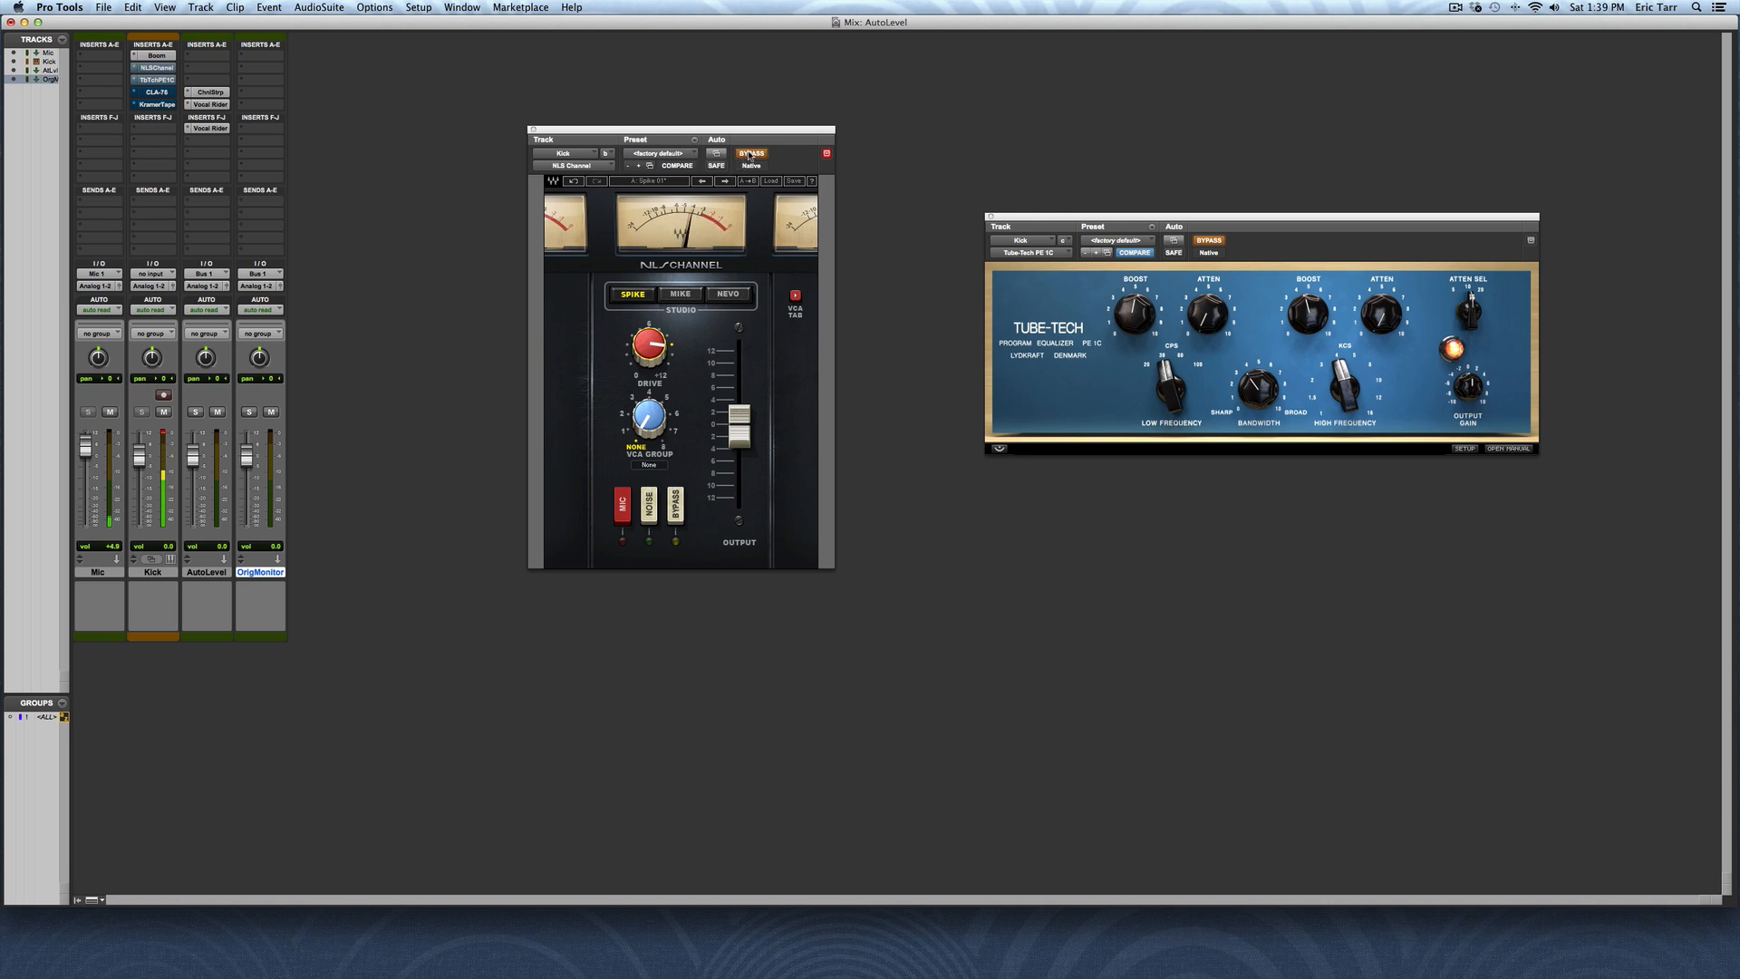
{"action": "left_click", "coordinate": [750, 153]}
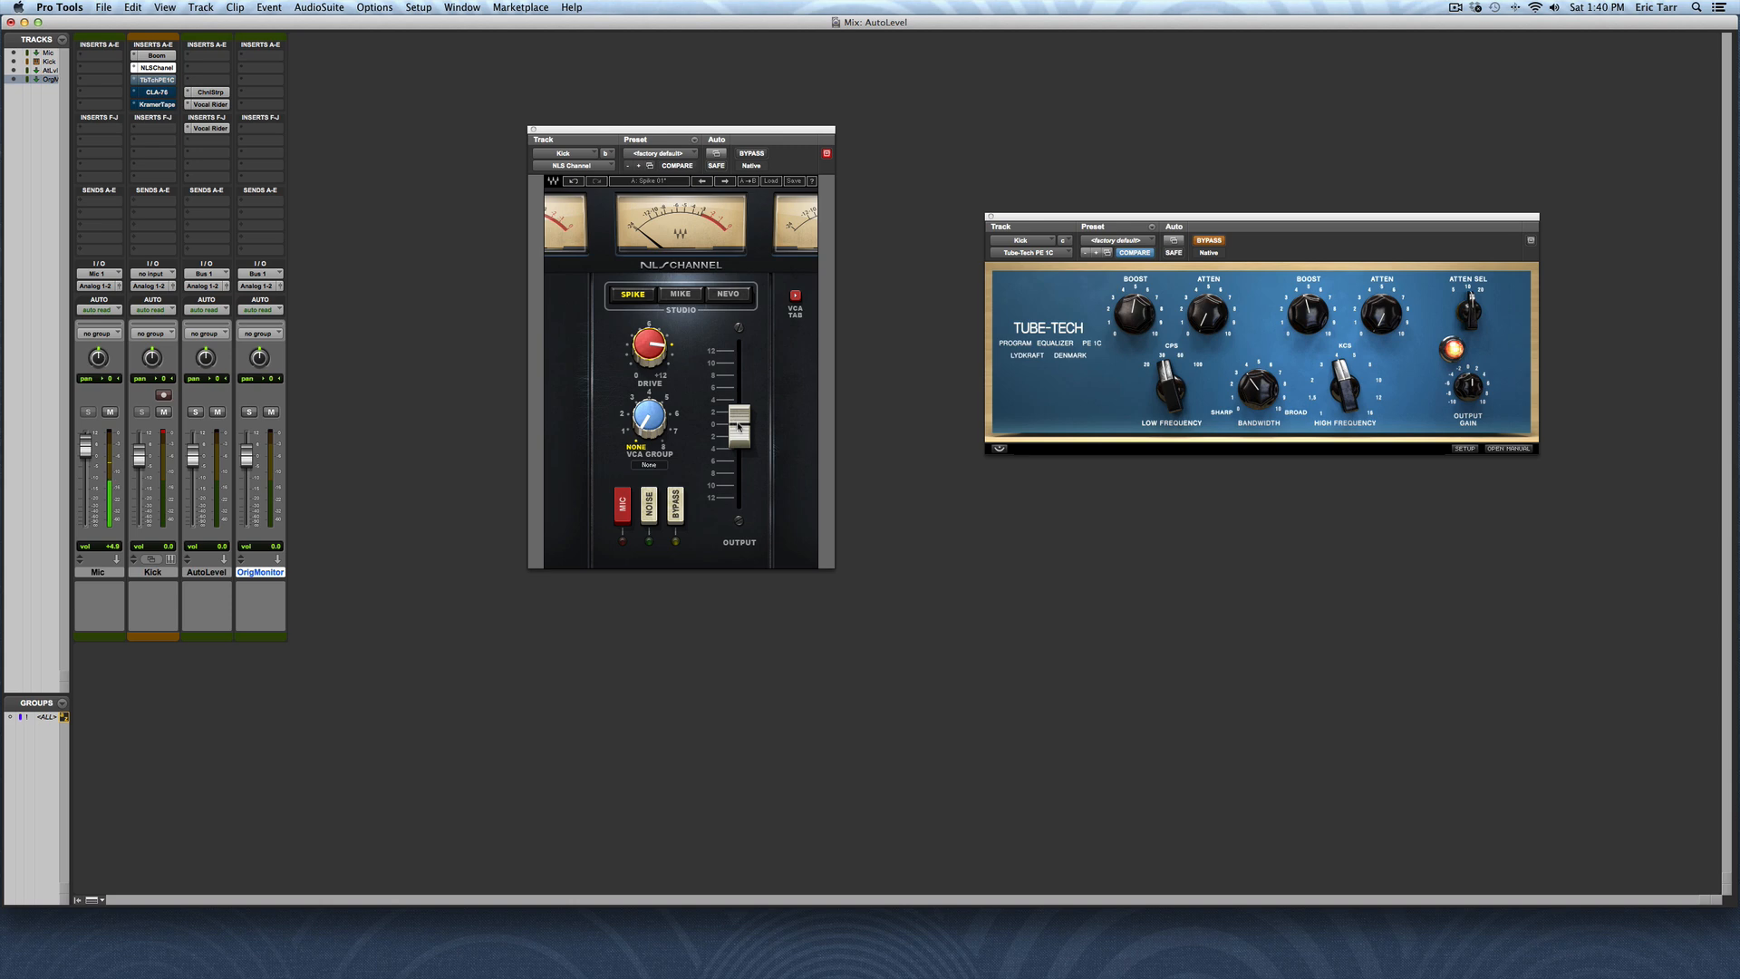
Lower the NLS Channel output fader to compensate for the drive, toggling bypass repeatedly to compare loudness
{"action": "mouse_move", "coordinate": [738, 425]}
{"action": "key", "text": "space"}
{"action": "left_click_drag", "start_coordinate": [740, 426], "coordinate": [740, 444]}
{"action": "left_click", "coordinate": [750, 154]}
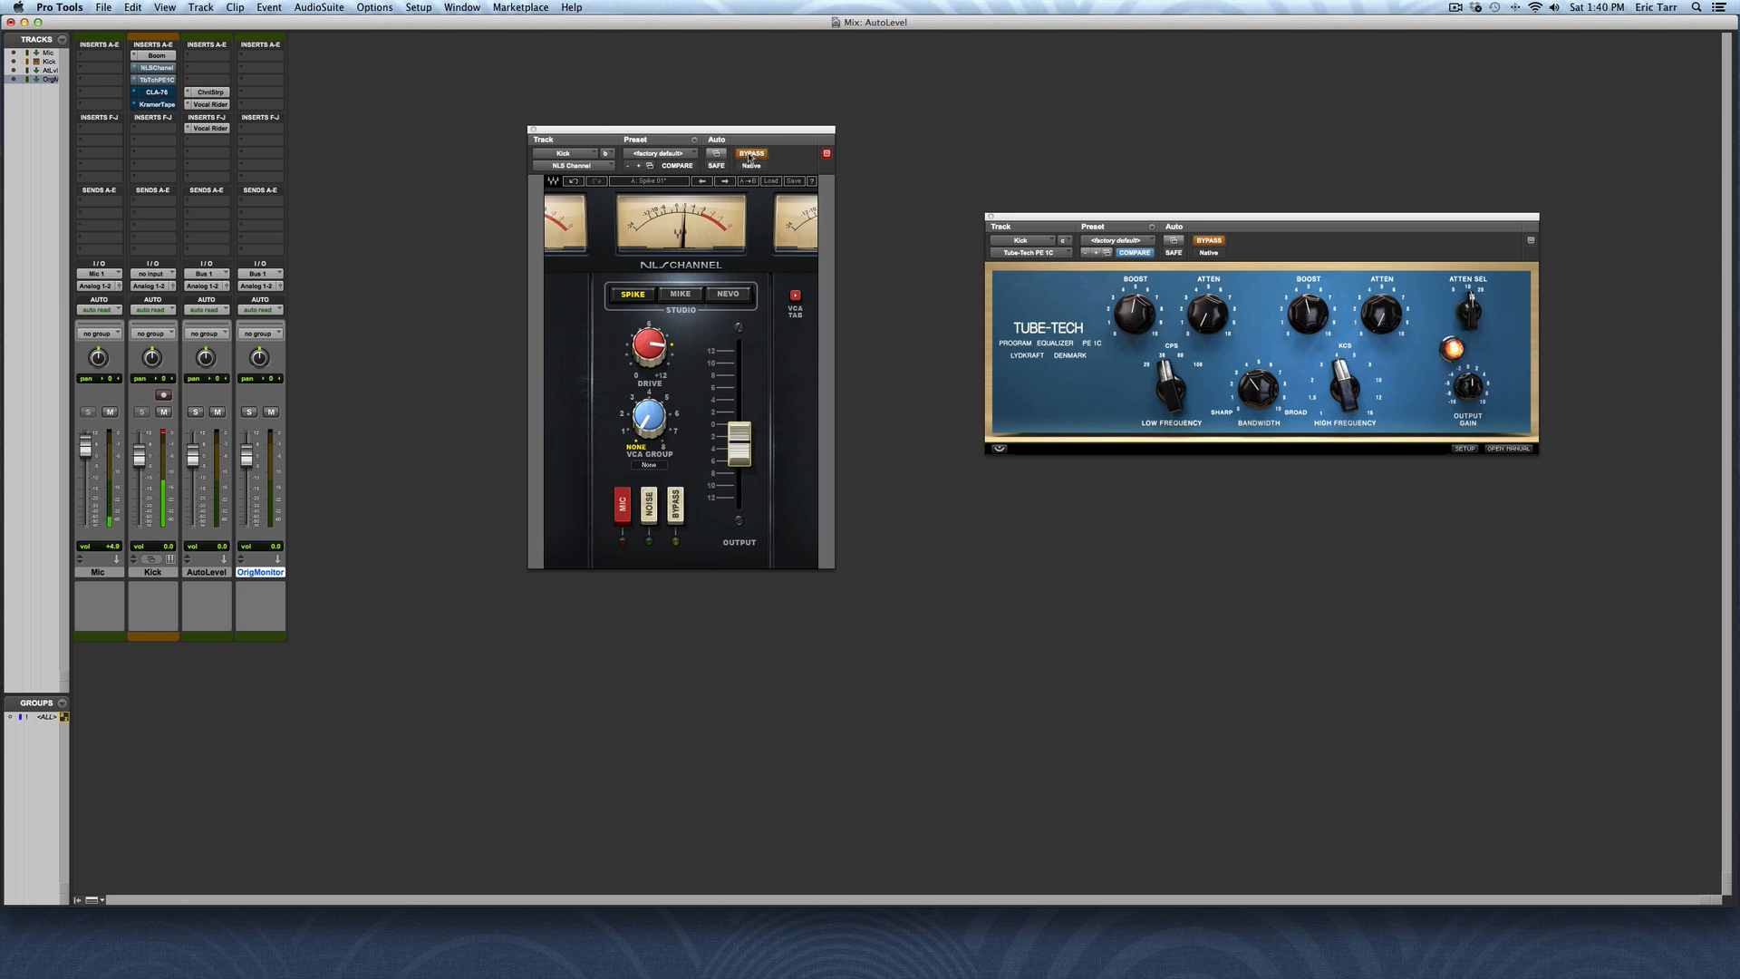
{"action": "left_click", "coordinate": [750, 154]}
{"action": "left_click", "coordinate": [750, 155]}
{"action": "left_click", "coordinate": [755, 153]}
{"action": "left_click", "coordinate": [755, 153]}
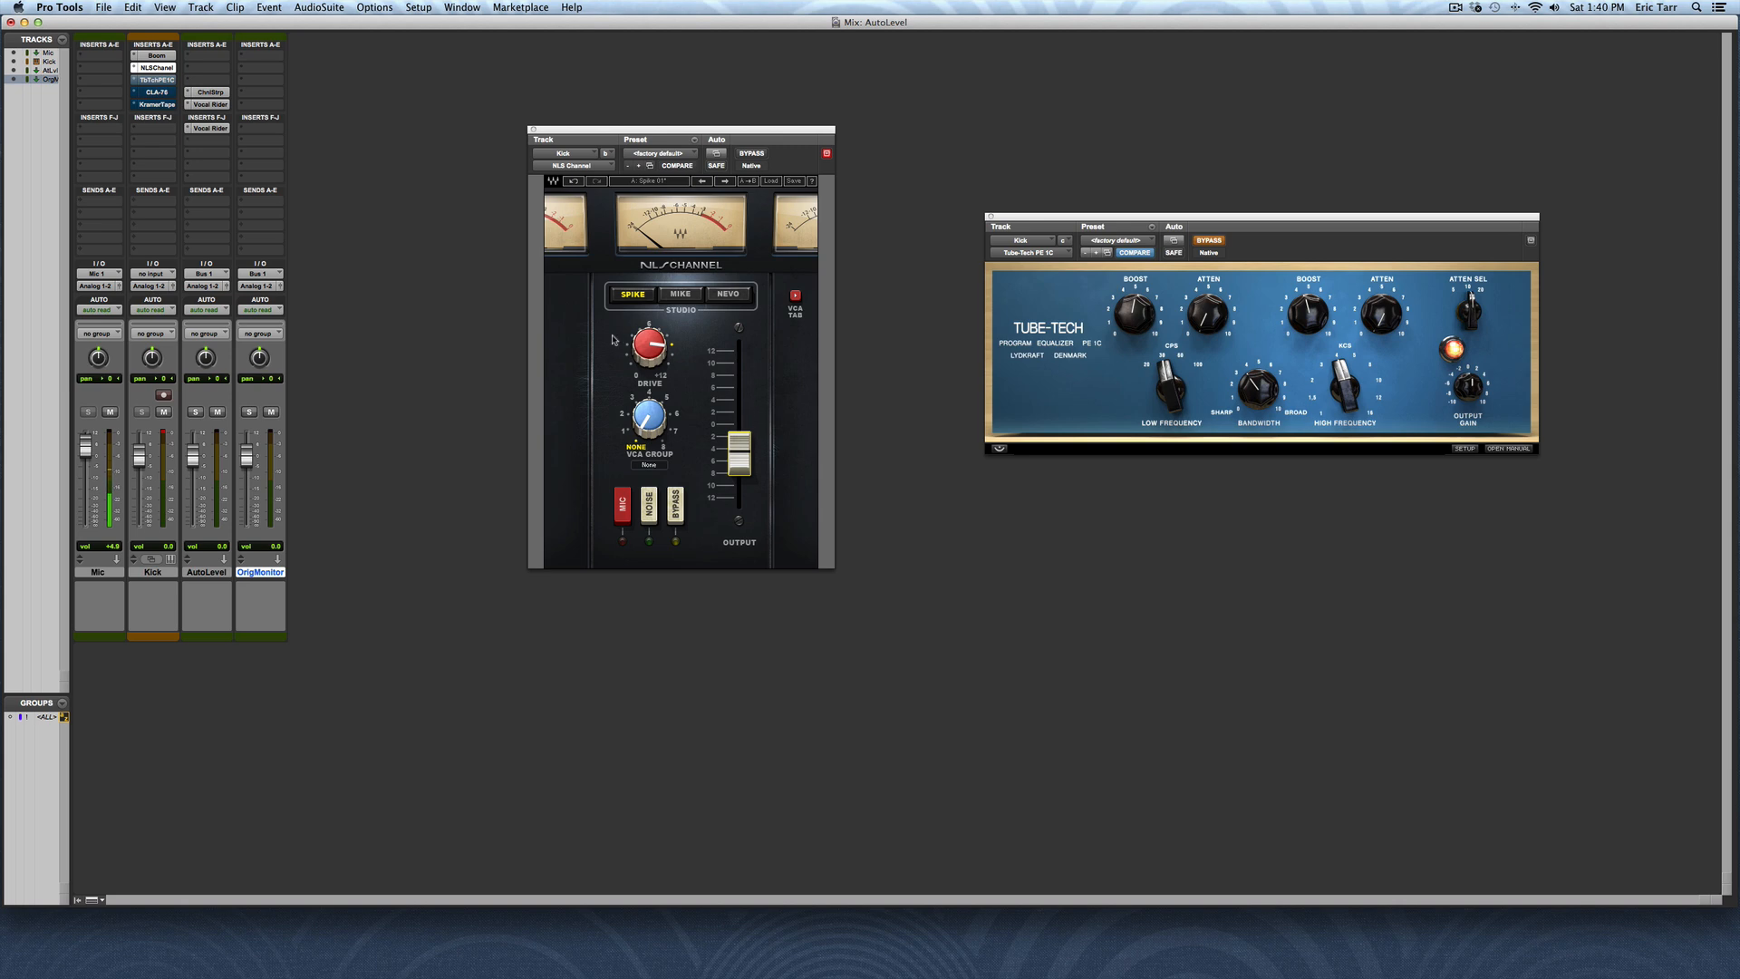
Reduce the NLS Channel drive, raise its output fader slightly to match the bypassed level, and close the plug-in
{"action": "left_click_drag", "start_coordinate": [655, 346], "coordinate": [654, 388]}
{"action": "mouse_move", "coordinate": [741, 449]}
{"action": "left_click_drag", "start_coordinate": [740, 448], "coordinate": [741, 438]}
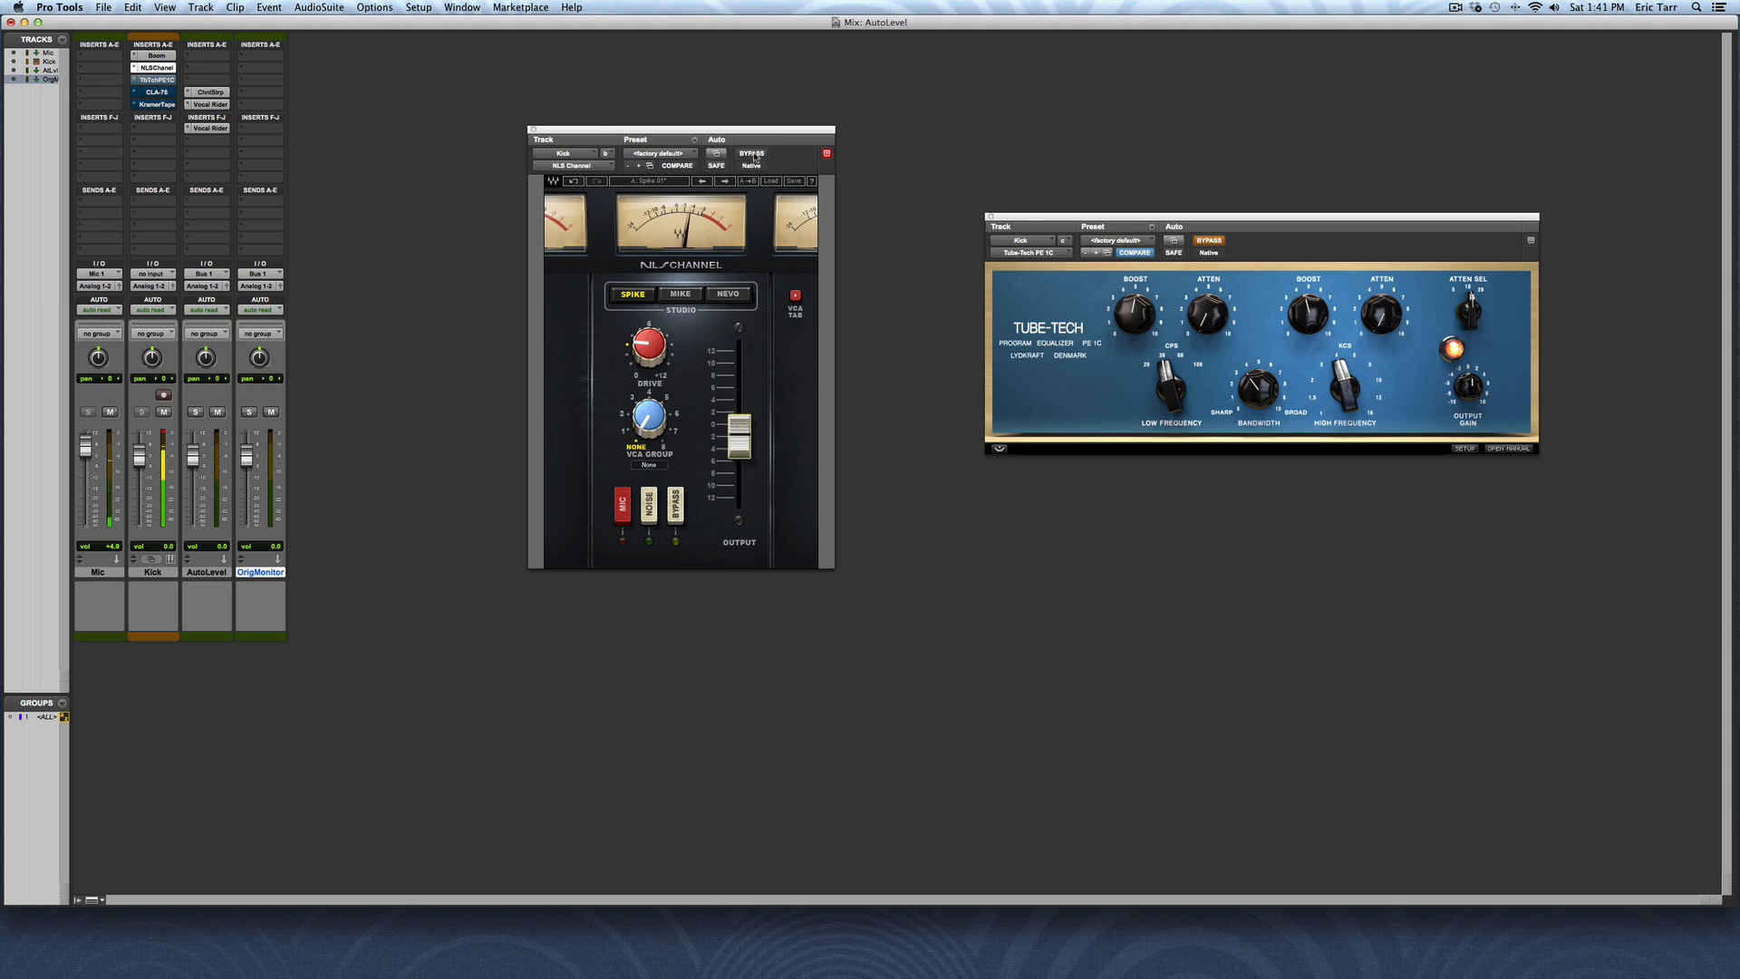
{"action": "left_click", "coordinate": [752, 154]}
{"action": "left_click", "coordinate": [754, 156]}
{"action": "left_click_drag", "start_coordinate": [737, 440], "coordinate": [737, 439]}
{"action": "left_click", "coordinate": [532, 129]}
Enable the Tube-Tech PE 1C equalizer, adjust its output gain to match the bypassed level, and close the plug-in
{"action": "left_click_drag", "start_coordinate": [1030, 217], "coordinate": [655, 214]}
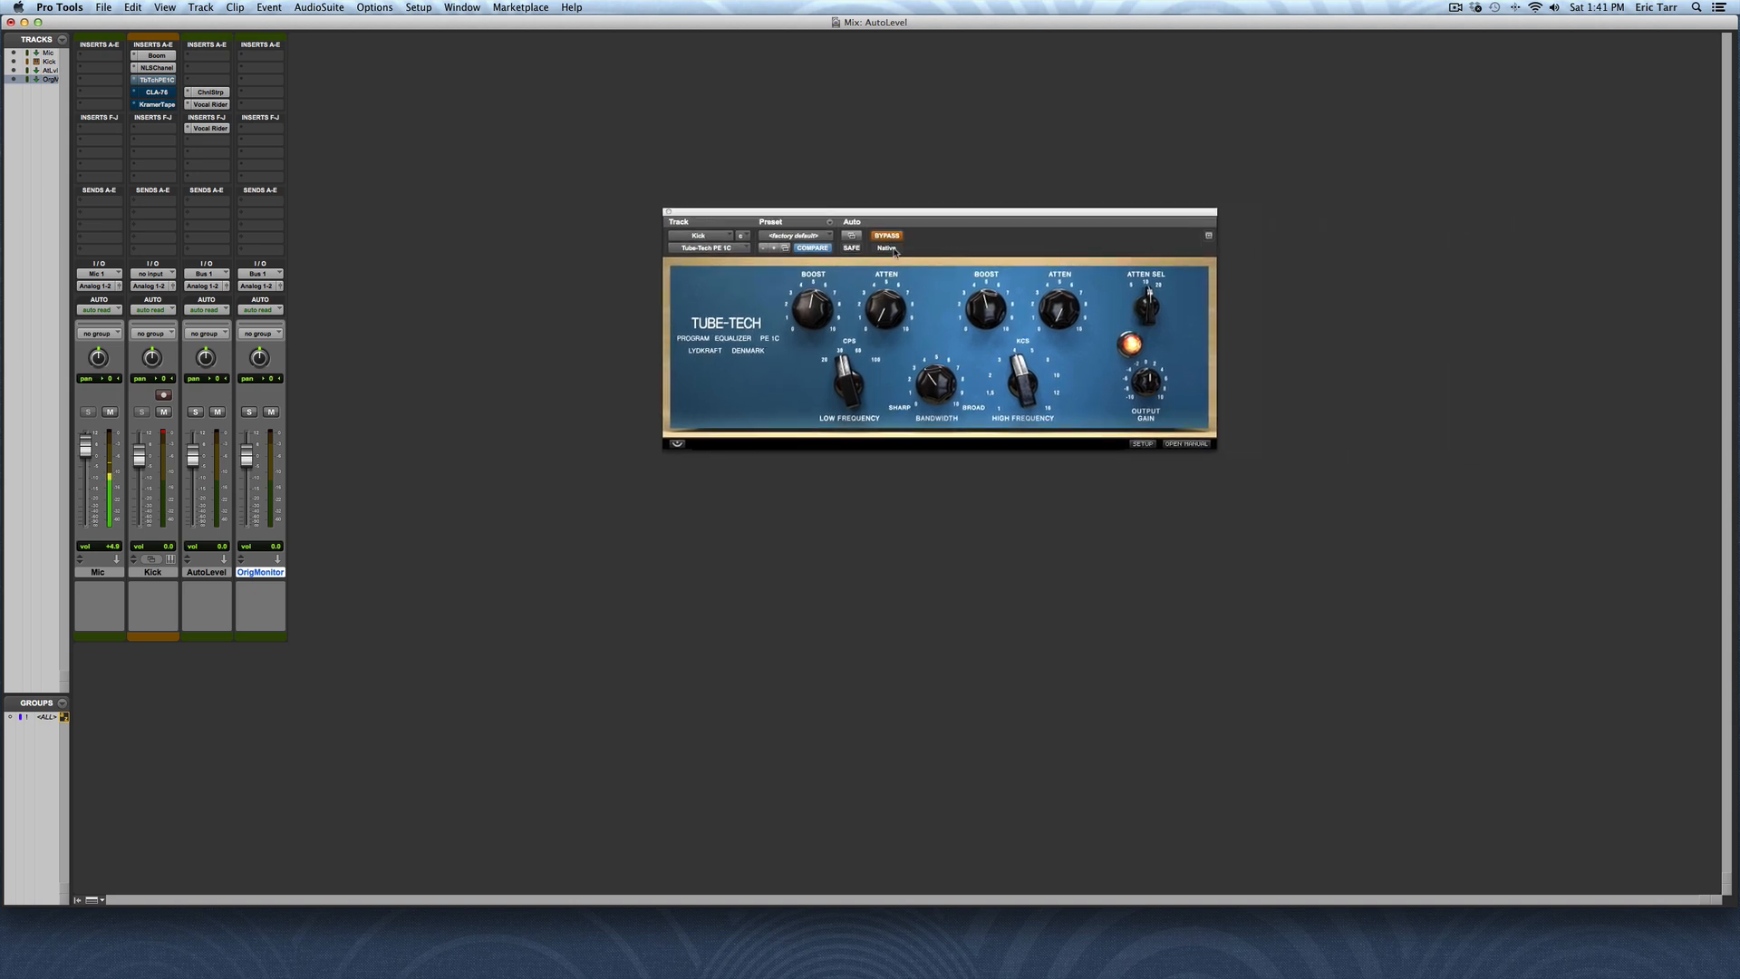
{"action": "left_click", "coordinate": [1127, 244]}
{"action": "left_click_drag", "start_coordinate": [1143, 381], "coordinate": [1141, 394]}
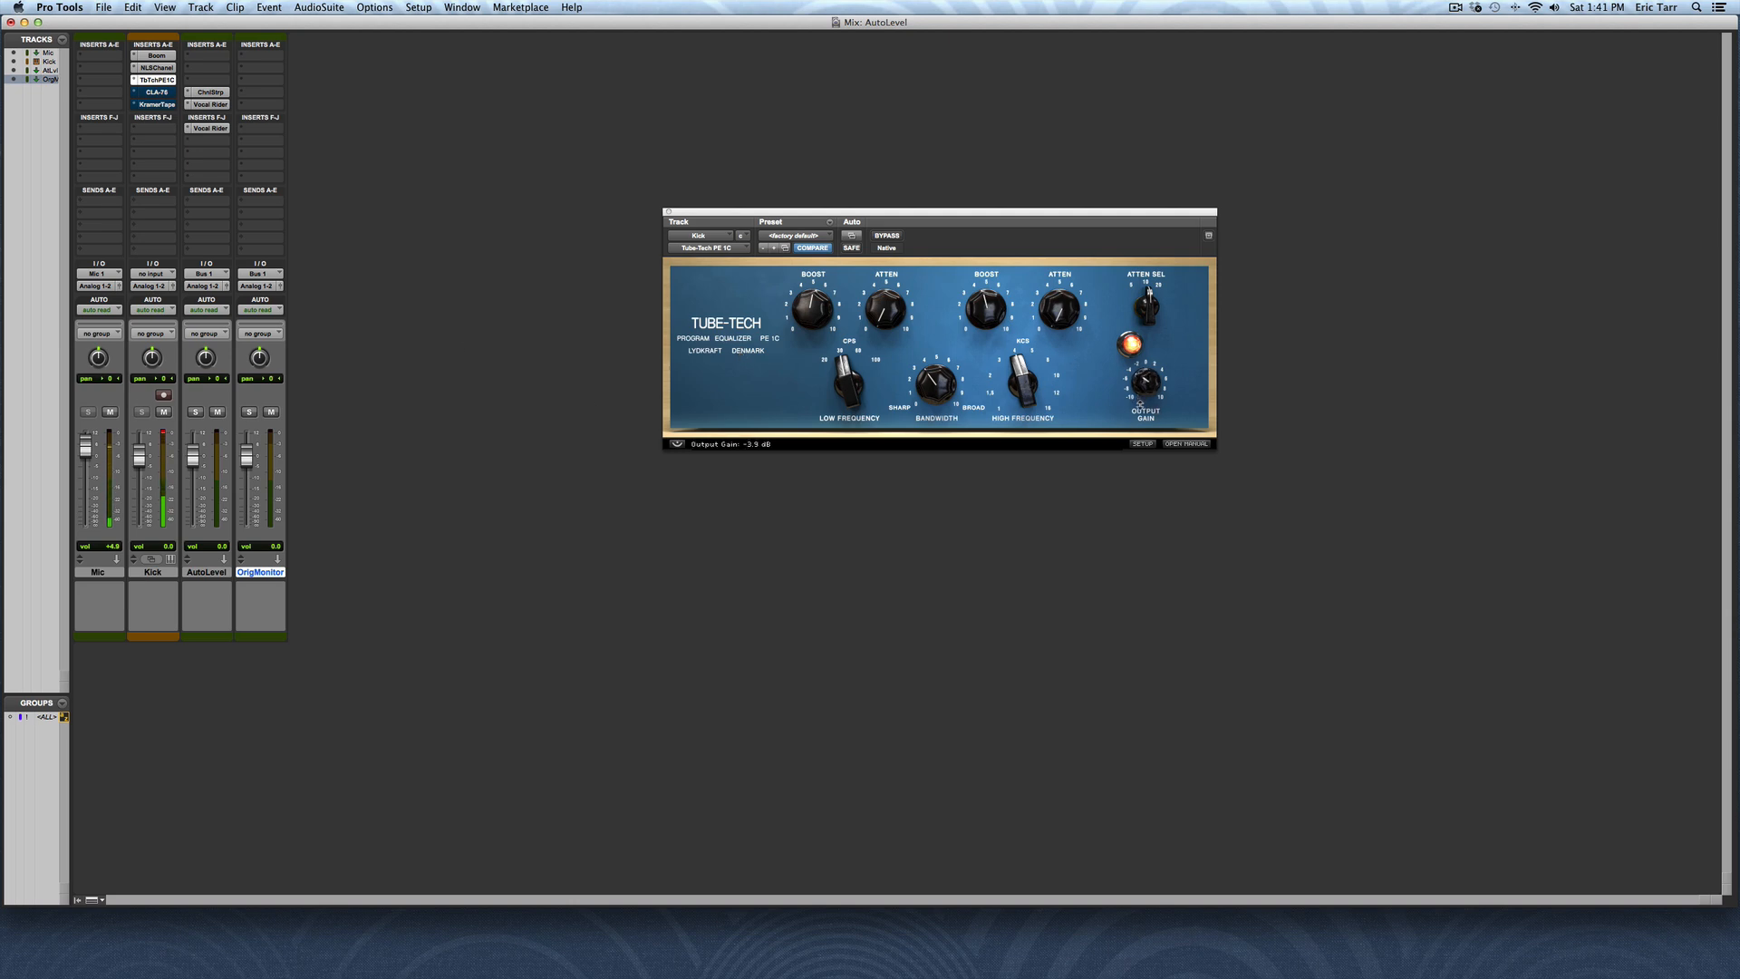
{"action": "left_click", "coordinate": [891, 238]}
{"action": "left_click", "coordinate": [889, 236]}
{"action": "left_click_drag", "start_coordinate": [896, 315], "coordinate": [1072, 369]}
{"action": "left_click", "coordinate": [886, 235]}
{"action": "left_click", "coordinate": [669, 212]}
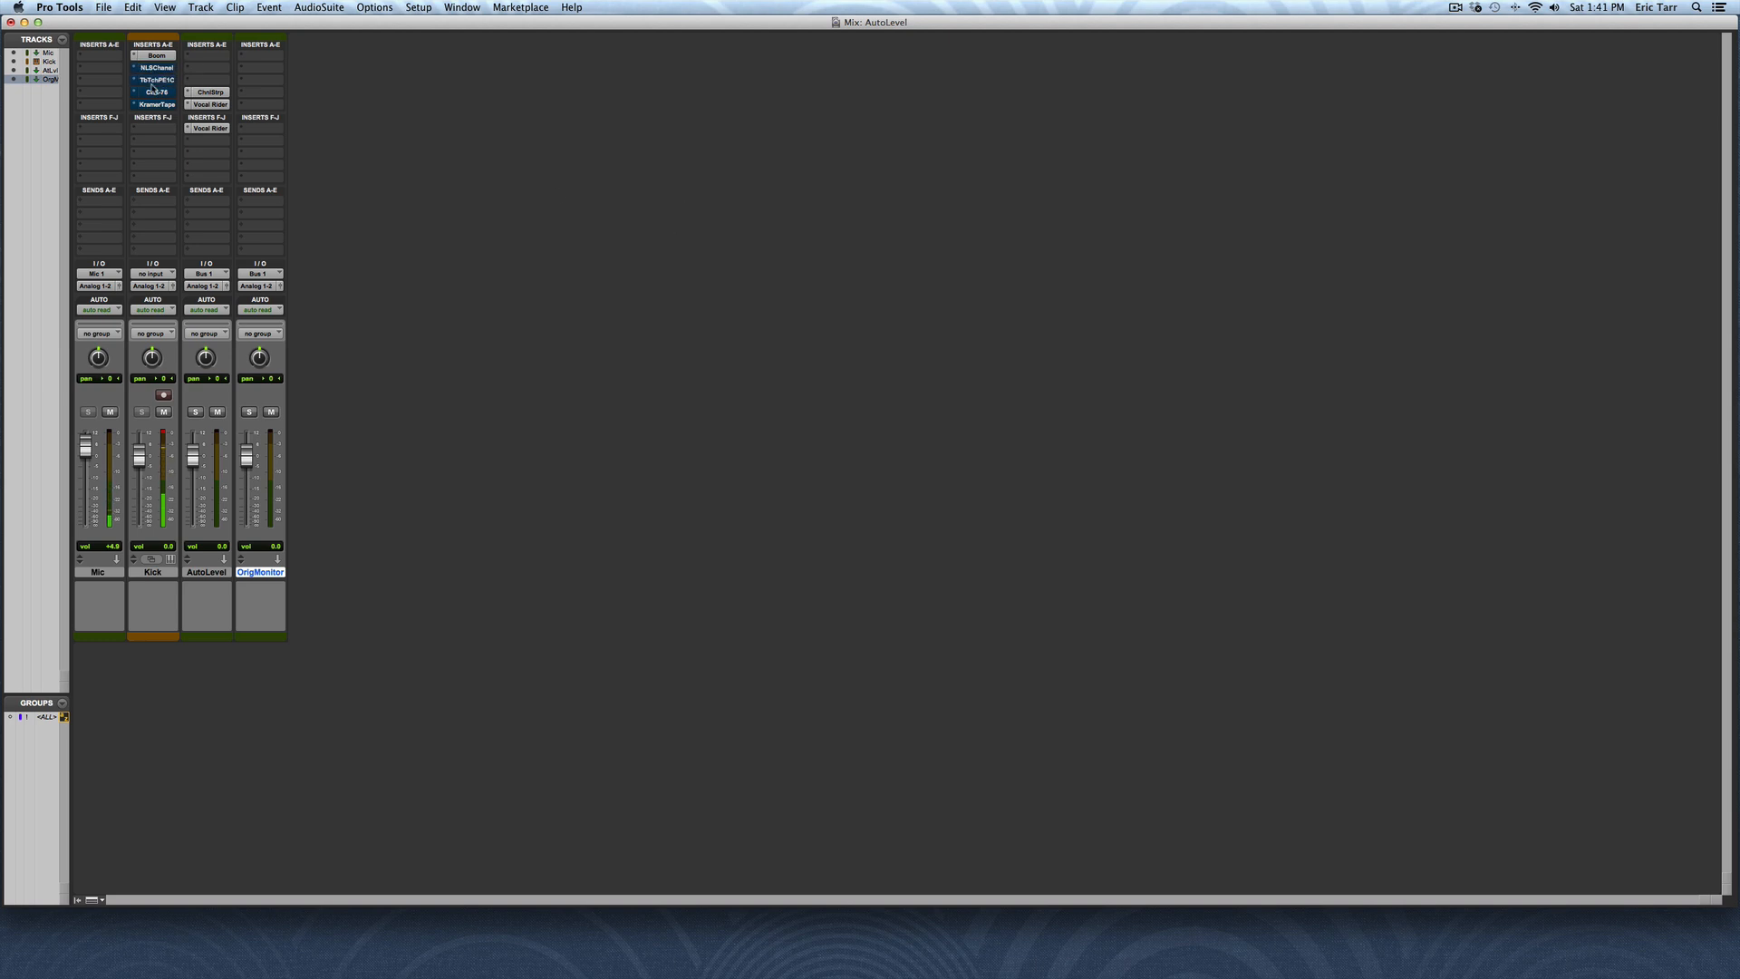
Open the Kick track's CLA-76 compressor, rebalance its input and output levels, and close it
{"action": "left_click", "coordinate": [154, 92]}
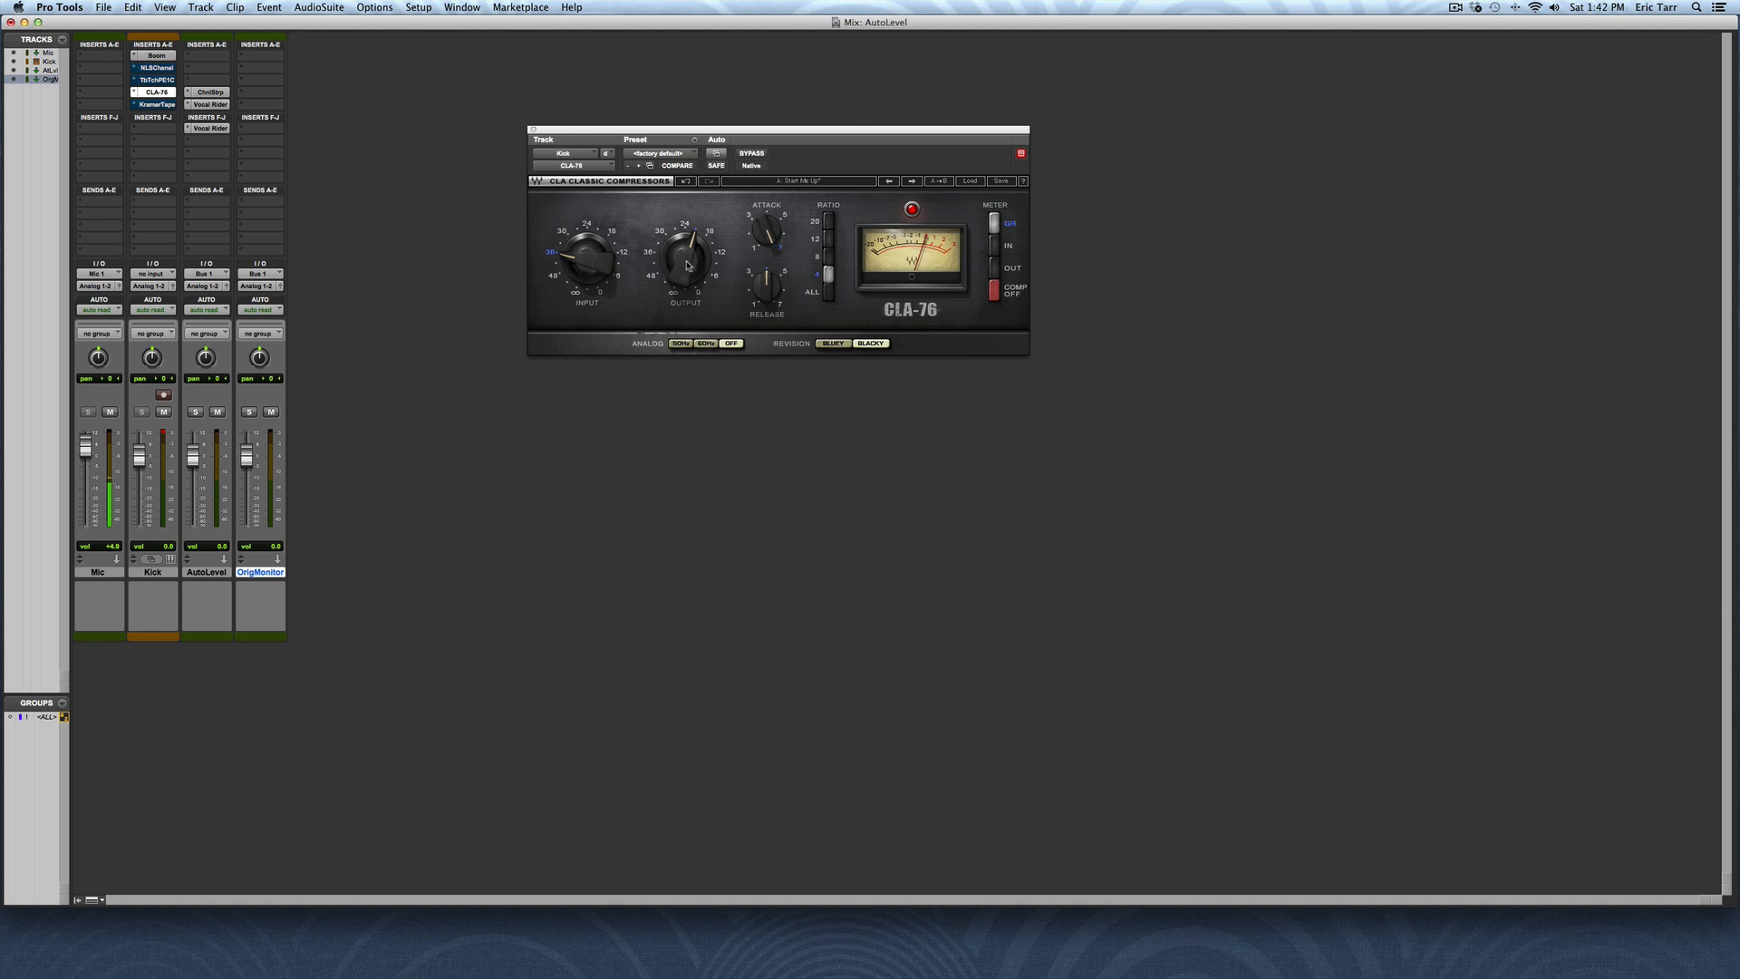
{"action": "left_click", "coordinate": [689, 267]}
{"action": "mouse_move", "coordinate": [689, 268]}
{"action": "left_mouse_down"}
{"action": "mouse_move", "coordinate": [598, 270]}
{"action": "mouse_move", "coordinate": [694, 272]}
{"action": "left_mouse_up"}
{"action": "left_click_drag", "start_coordinate": [585, 255], "coordinate": [586, 277]}
{"action": "left_click_drag", "start_coordinate": [685, 259], "coordinate": [684, 257]}
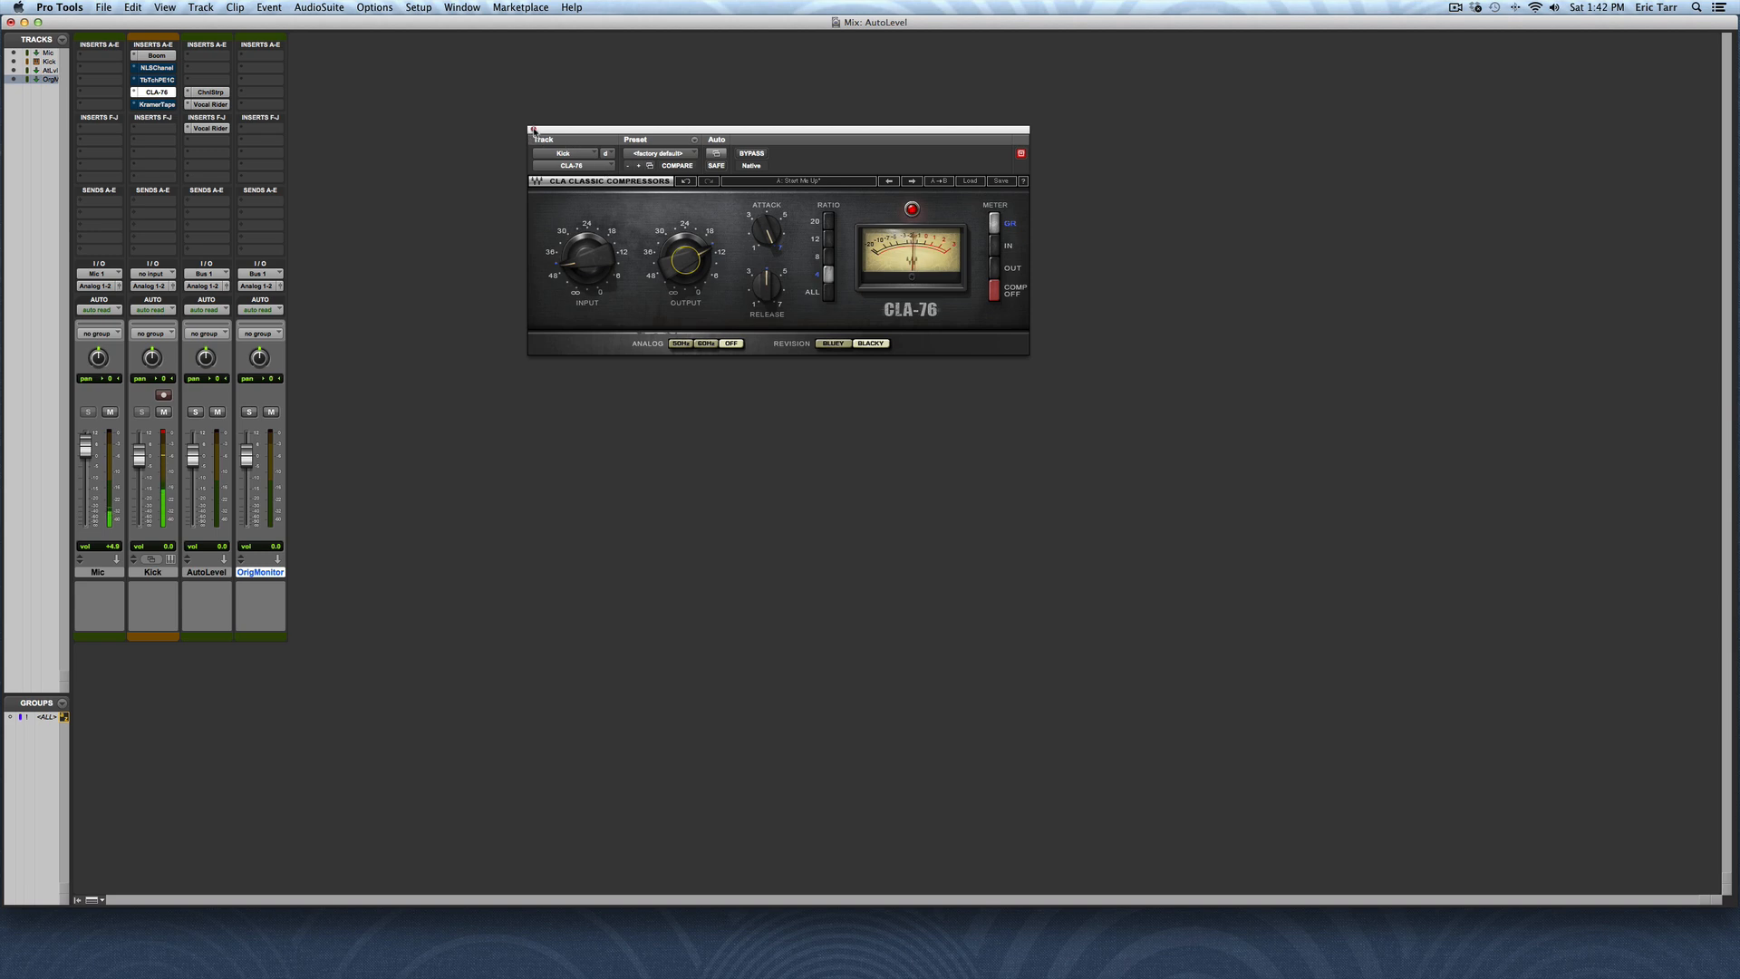
{"action": "left_click", "coordinate": [533, 130]}
Open the Kick track's Kramer Master Tape, enable it, try different record levels with the linked playback level during playback, and close it
{"action": "left_click", "coordinate": [156, 104]}
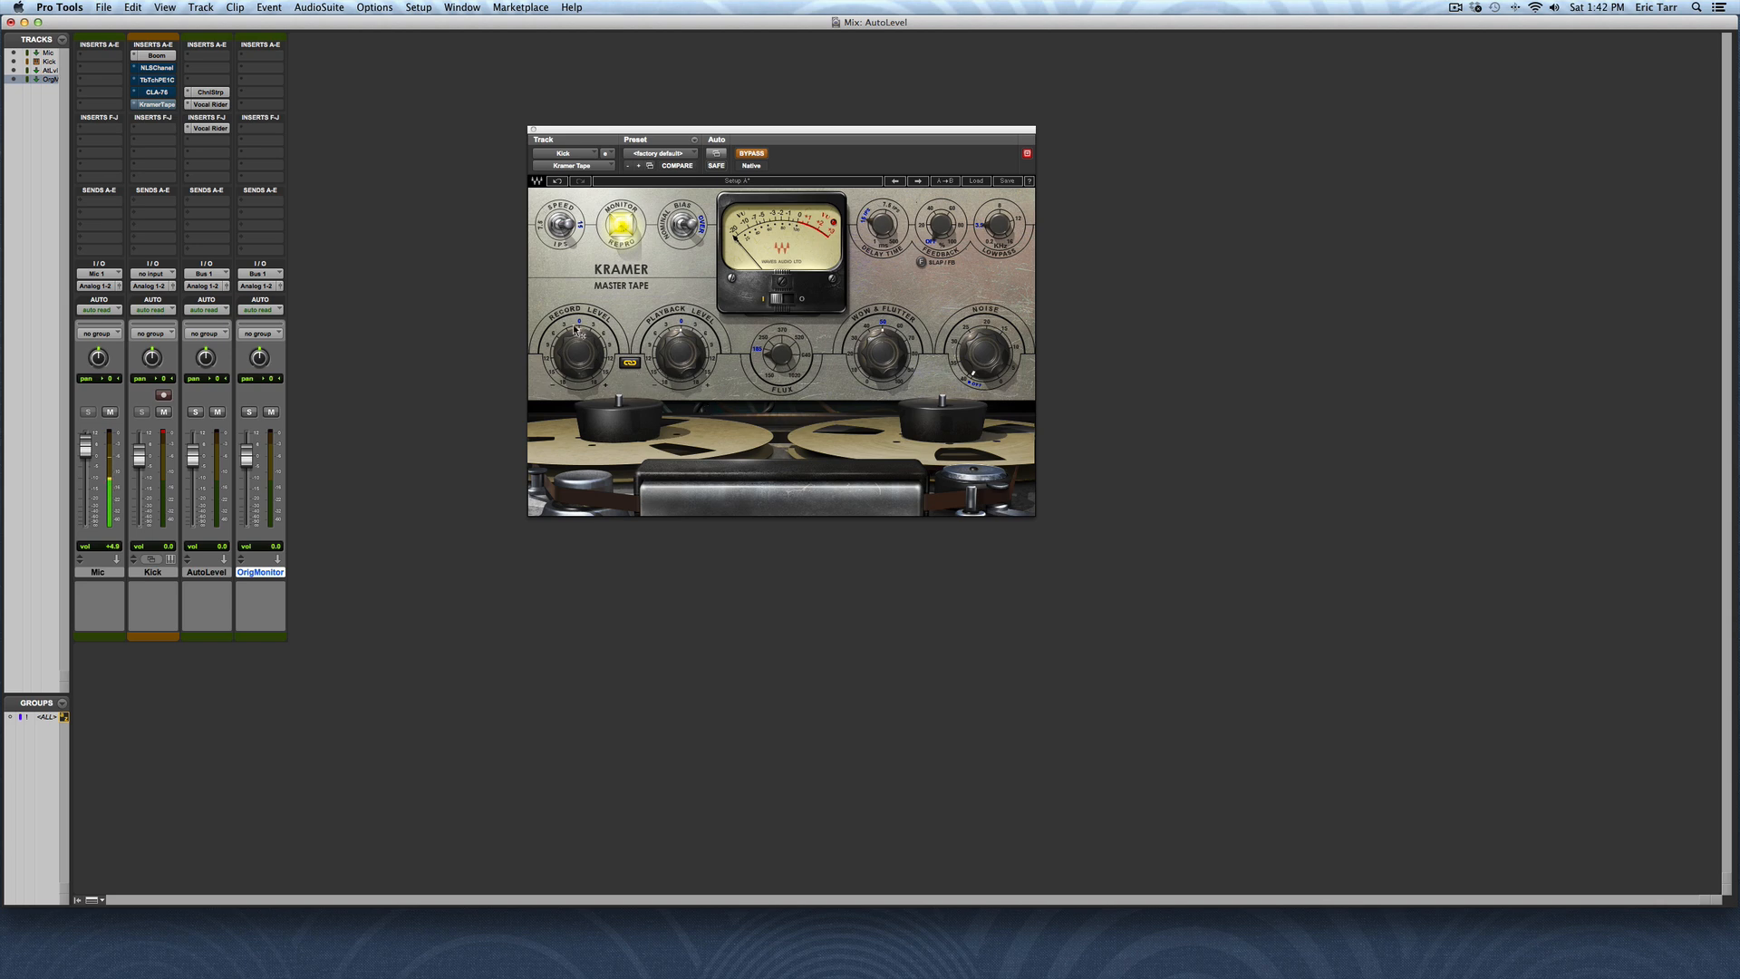
{"action": "mouse_move", "coordinate": [596, 327]}
{"action": "left_click_drag", "start_coordinate": [580, 364], "coordinate": [580, 355]}
{"action": "left_click", "coordinate": [751, 152]}
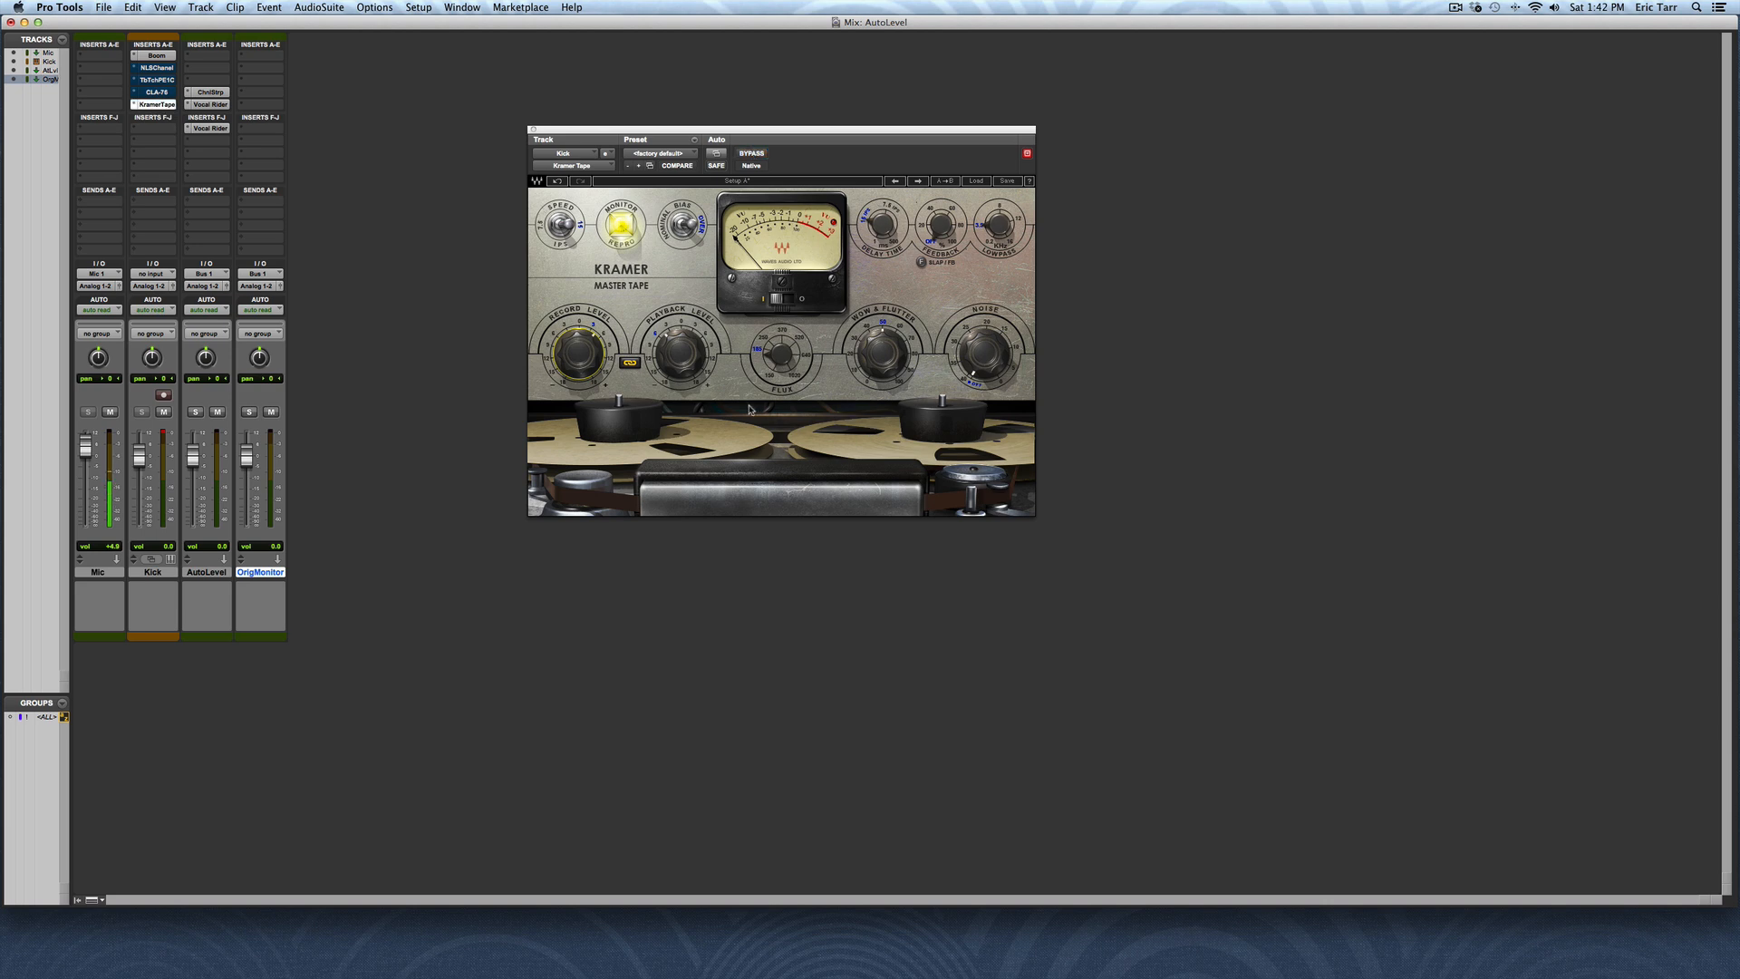
{"action": "key", "text": "space"}
{"action": "left_click_drag", "start_coordinate": [580, 355], "coordinate": [580, 397]}
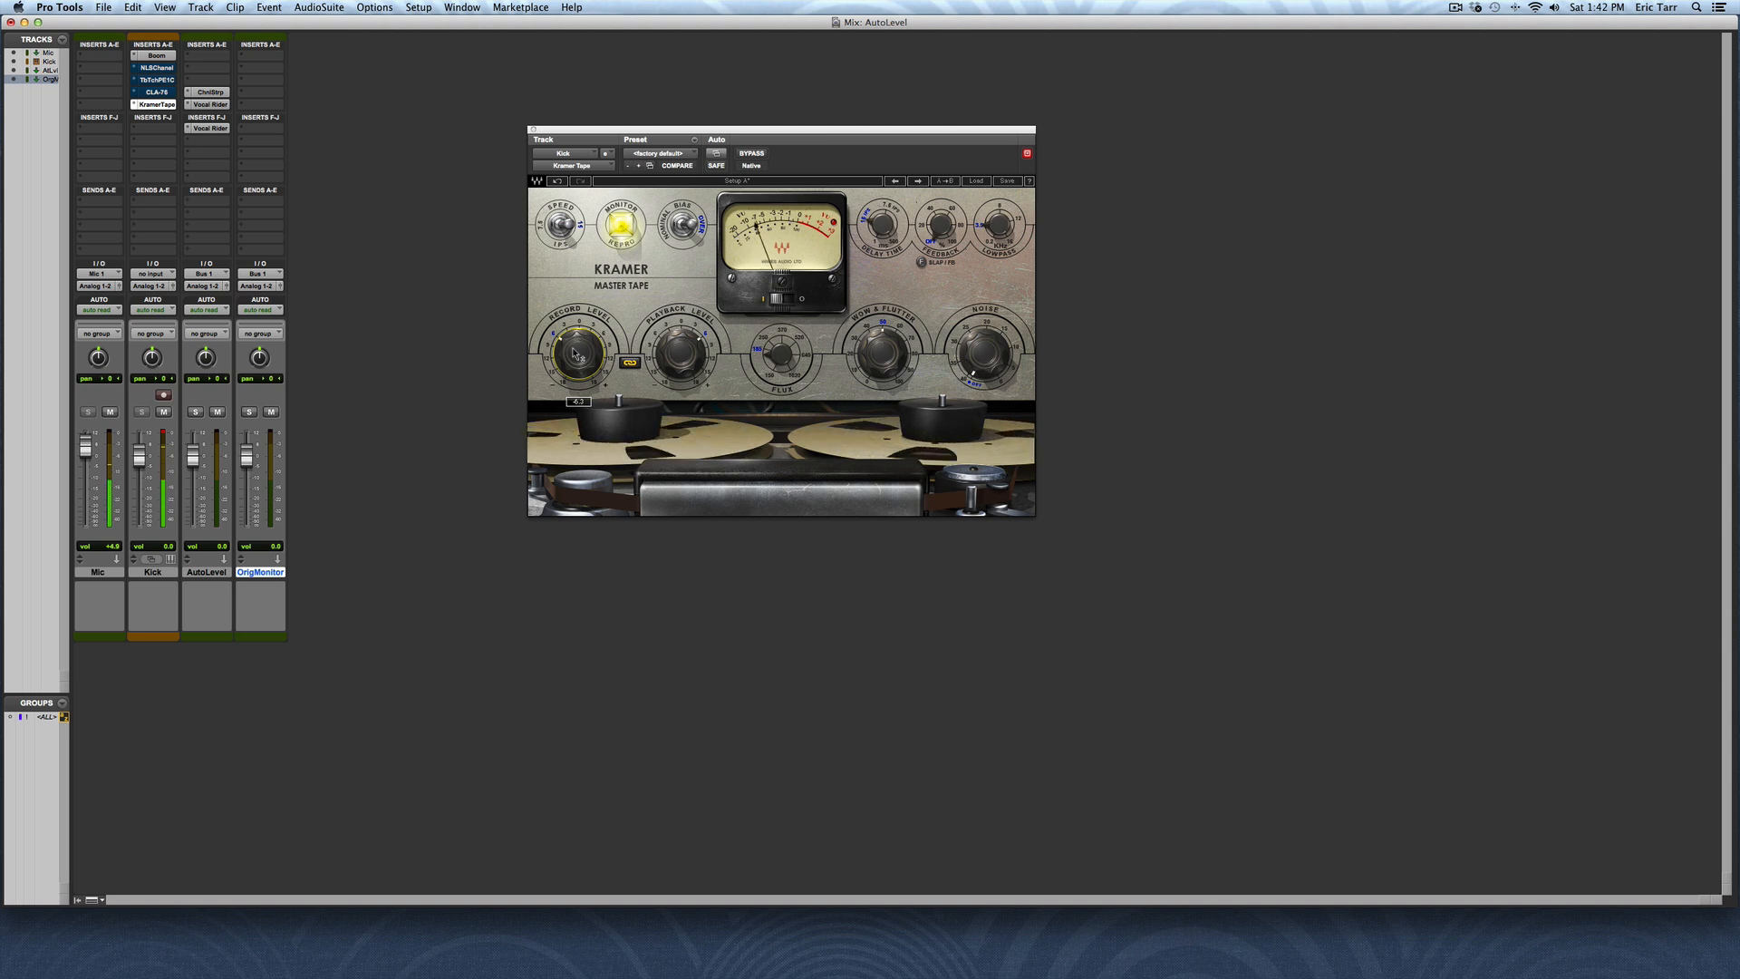
{"action": "mouse_move", "coordinate": [575, 354]}
{"action": "left_mouse_down"}
{"action": "mouse_move", "coordinate": [575, 286]}
{"action": "mouse_move", "coordinate": [581, 355]}
{"action": "left_mouse_up"}
{"action": "mouse_move", "coordinate": [580, 354]}
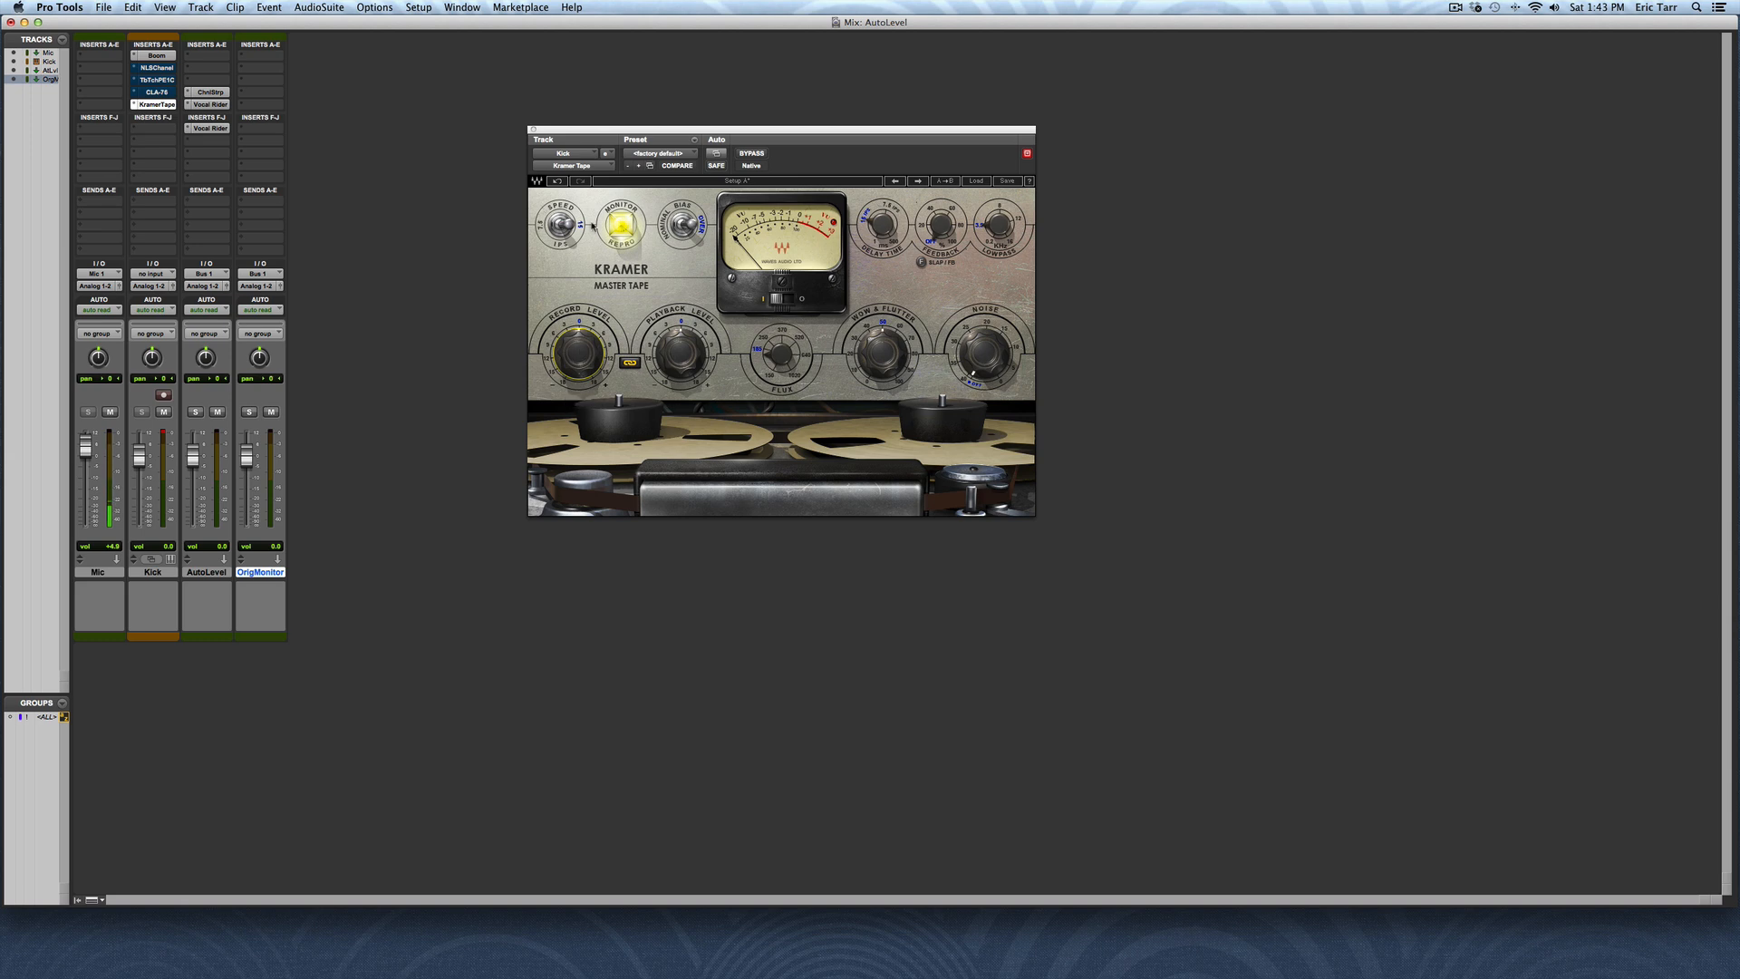
{"action": "left_click", "coordinate": [532, 129]}
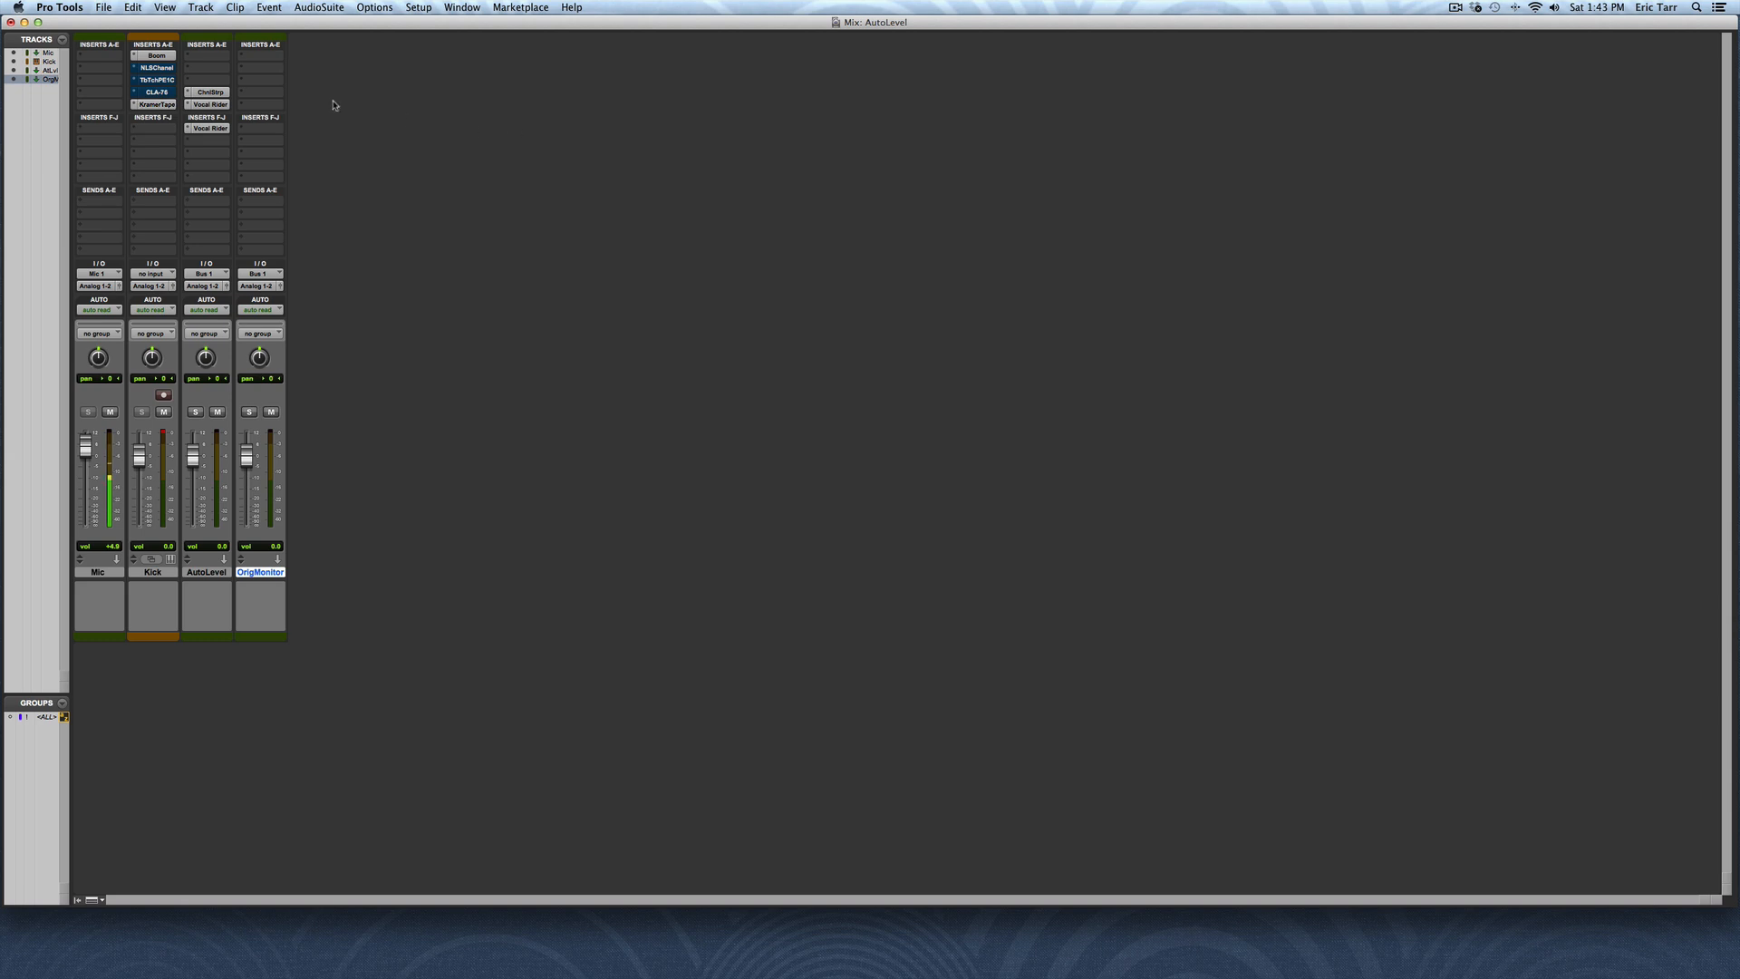
Open the first Vocal Rider and the Channel Strip on the AutoLevel track and arrange their windows side by side
{"action": "left_click", "coordinate": [225, 105]}
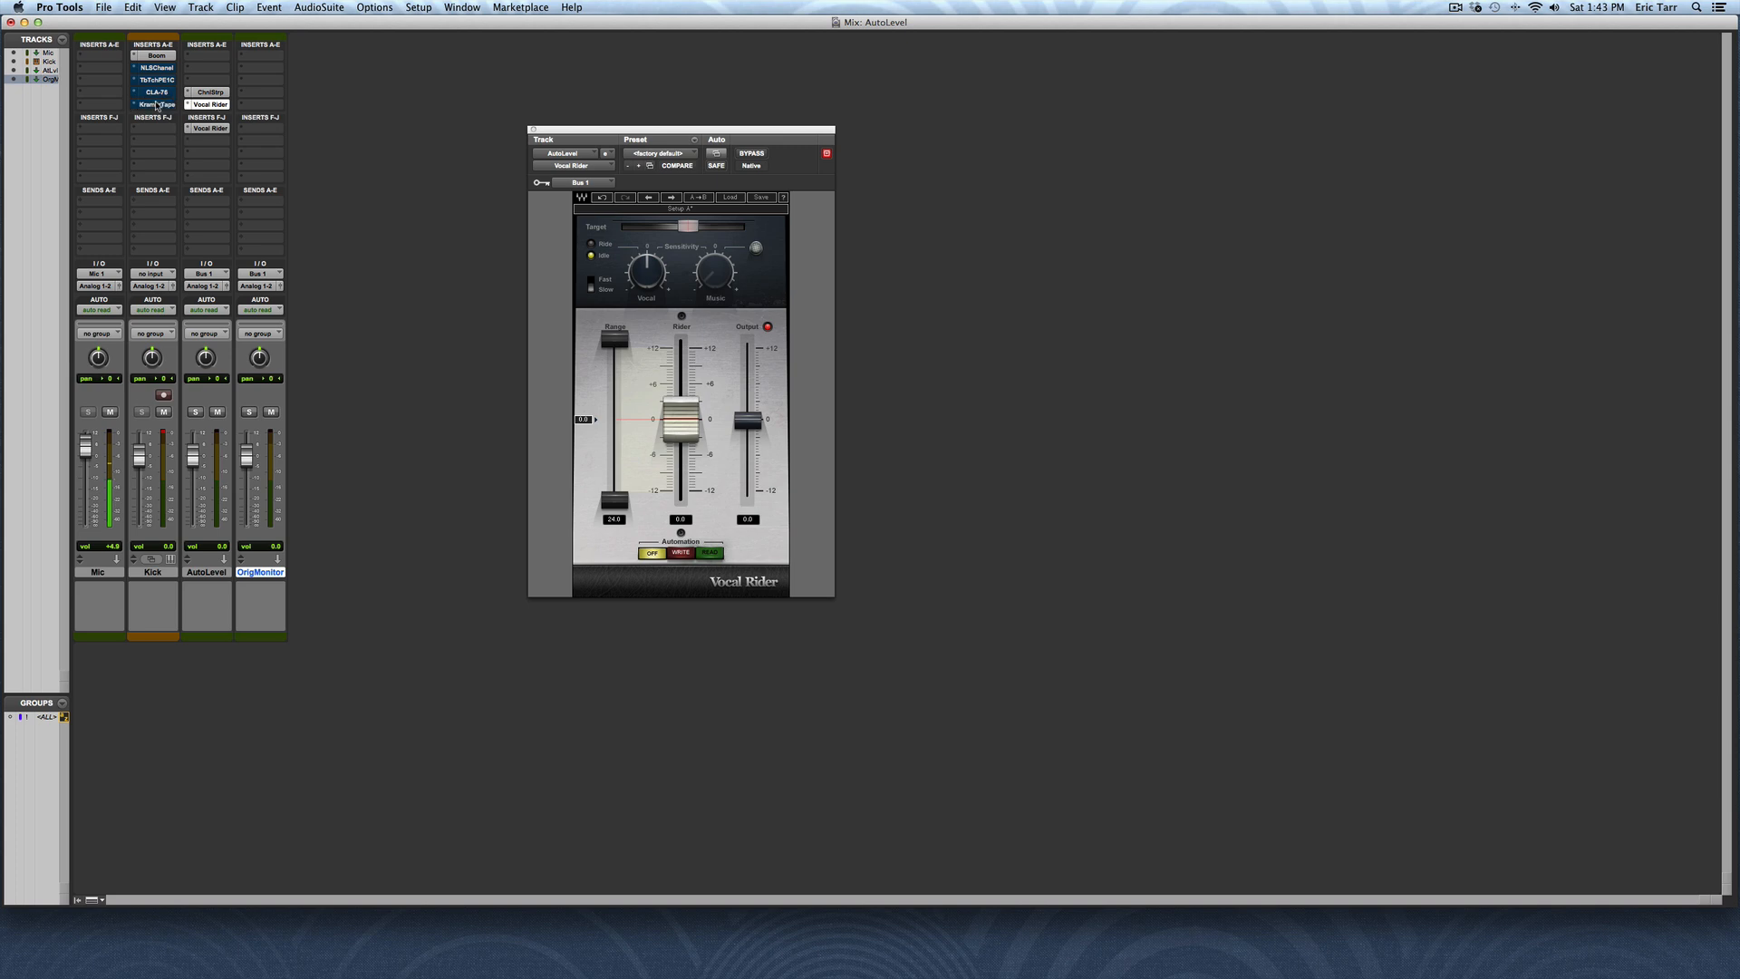
{"action": "left_click_drag", "start_coordinate": [647, 130], "coordinate": [828, 149]}
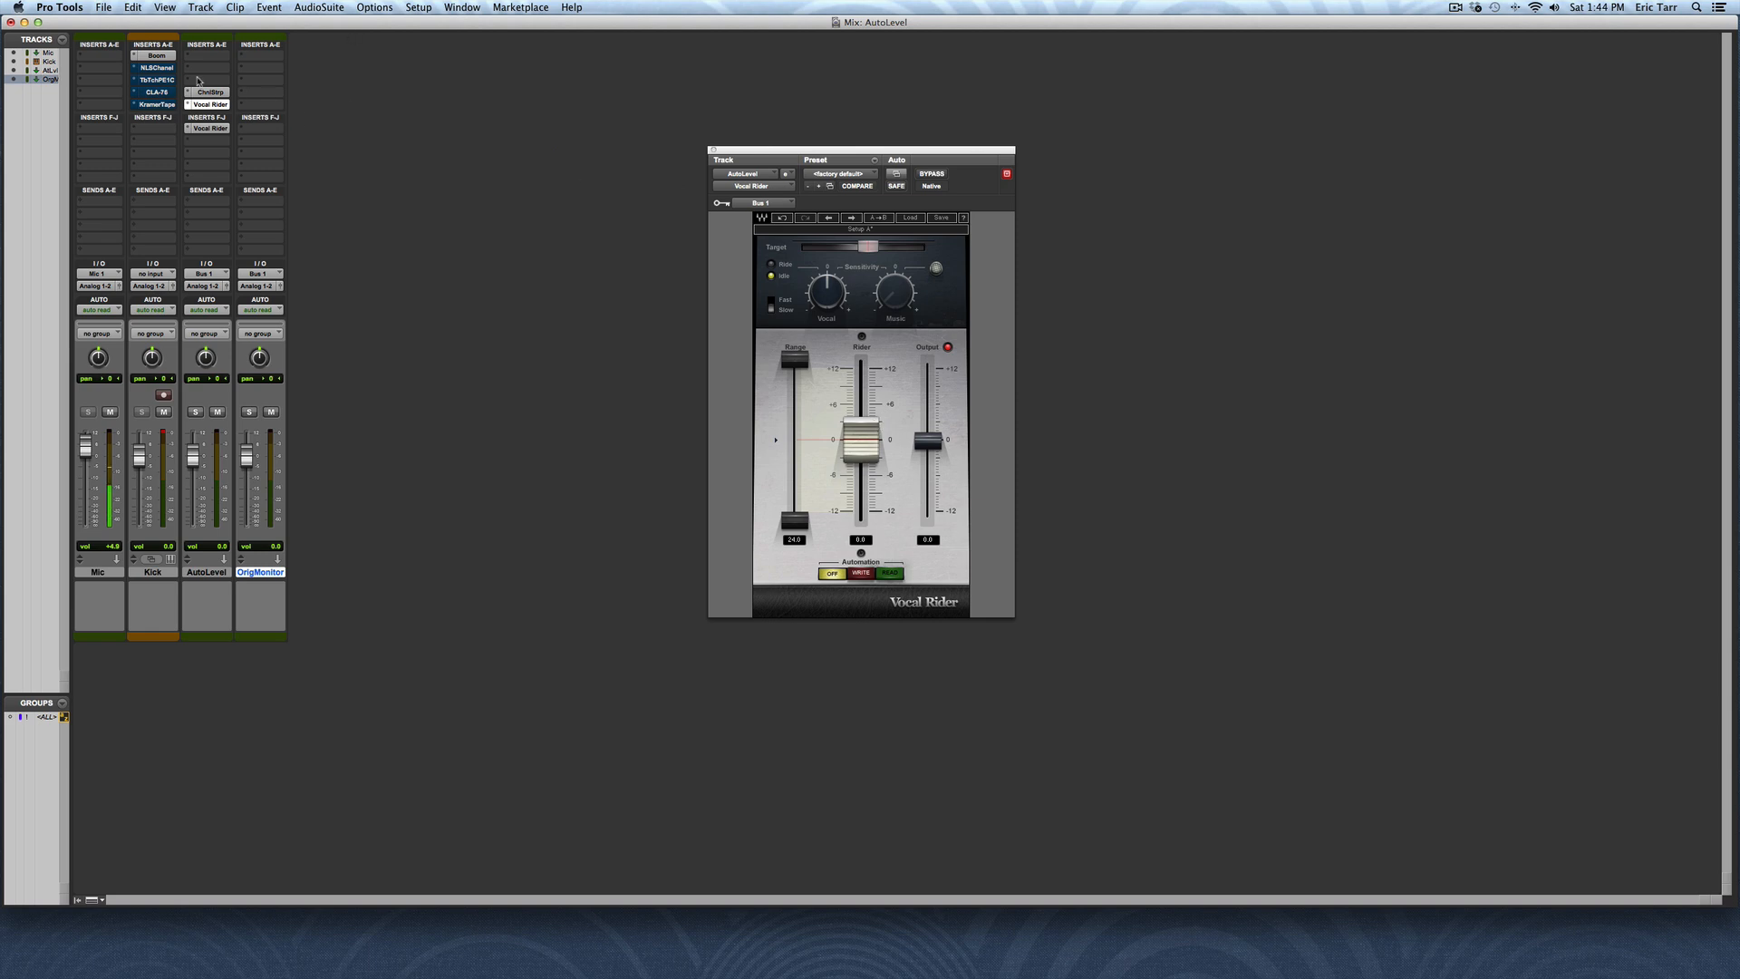
{"action": "left_click", "coordinate": [210, 91]}
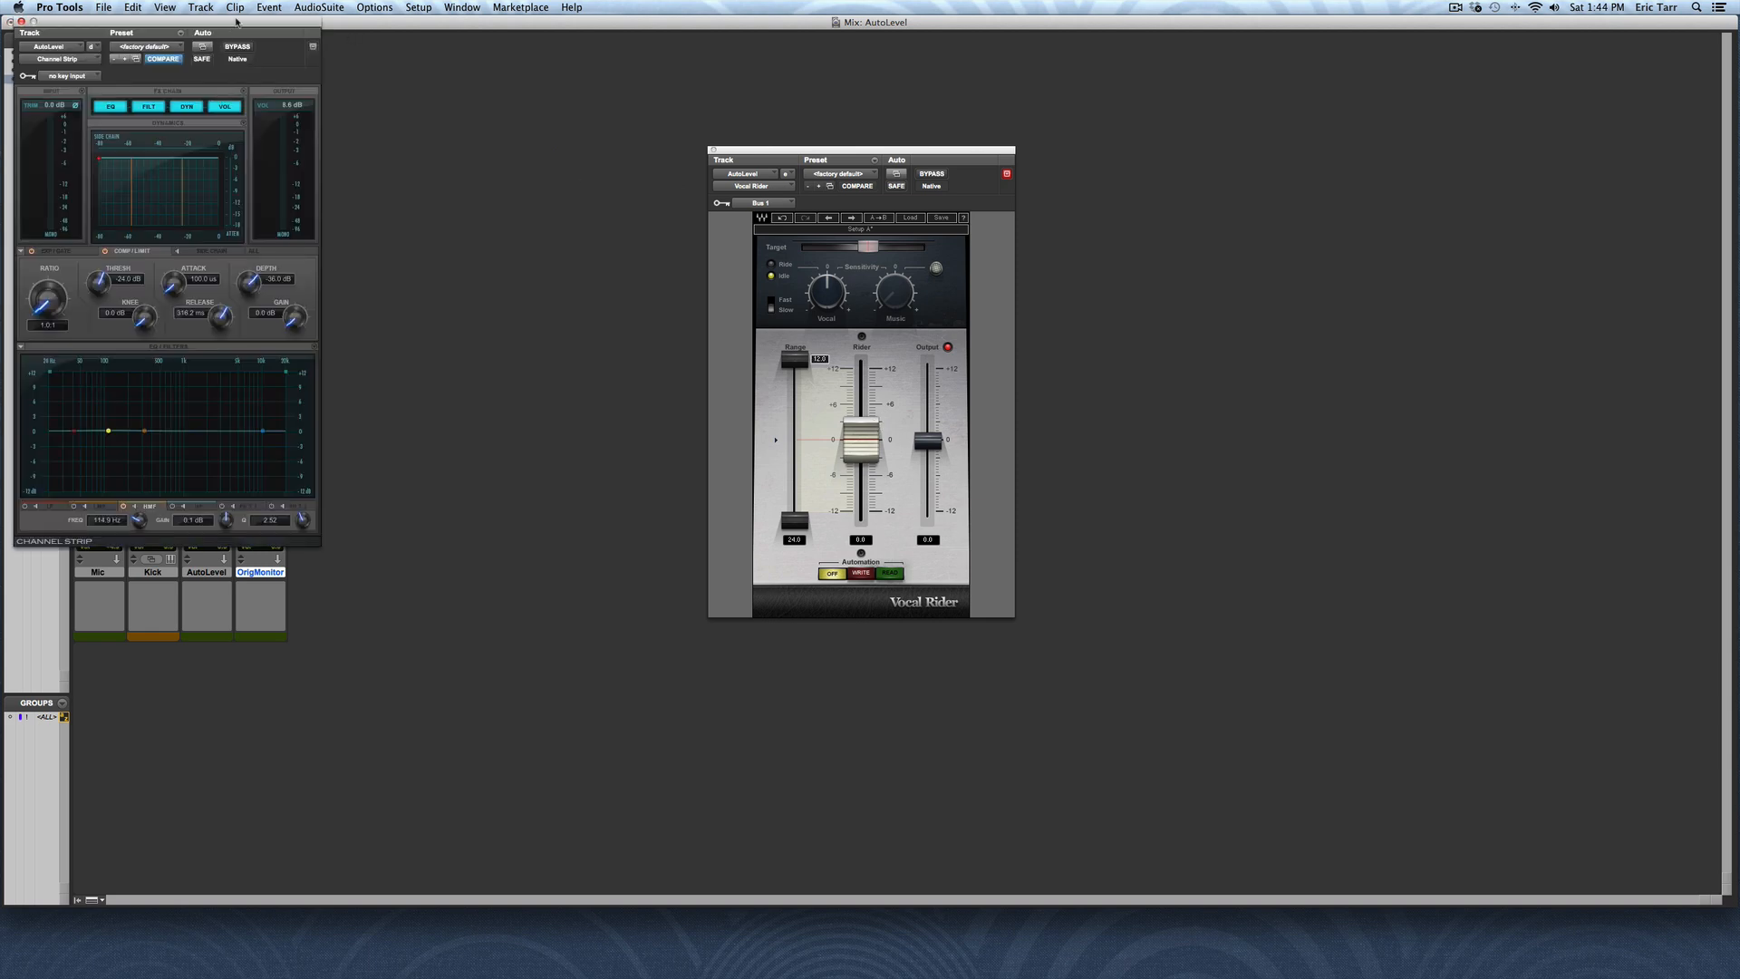
{"action": "left_click_drag", "start_coordinate": [231, 21], "coordinate": [599, 105]}
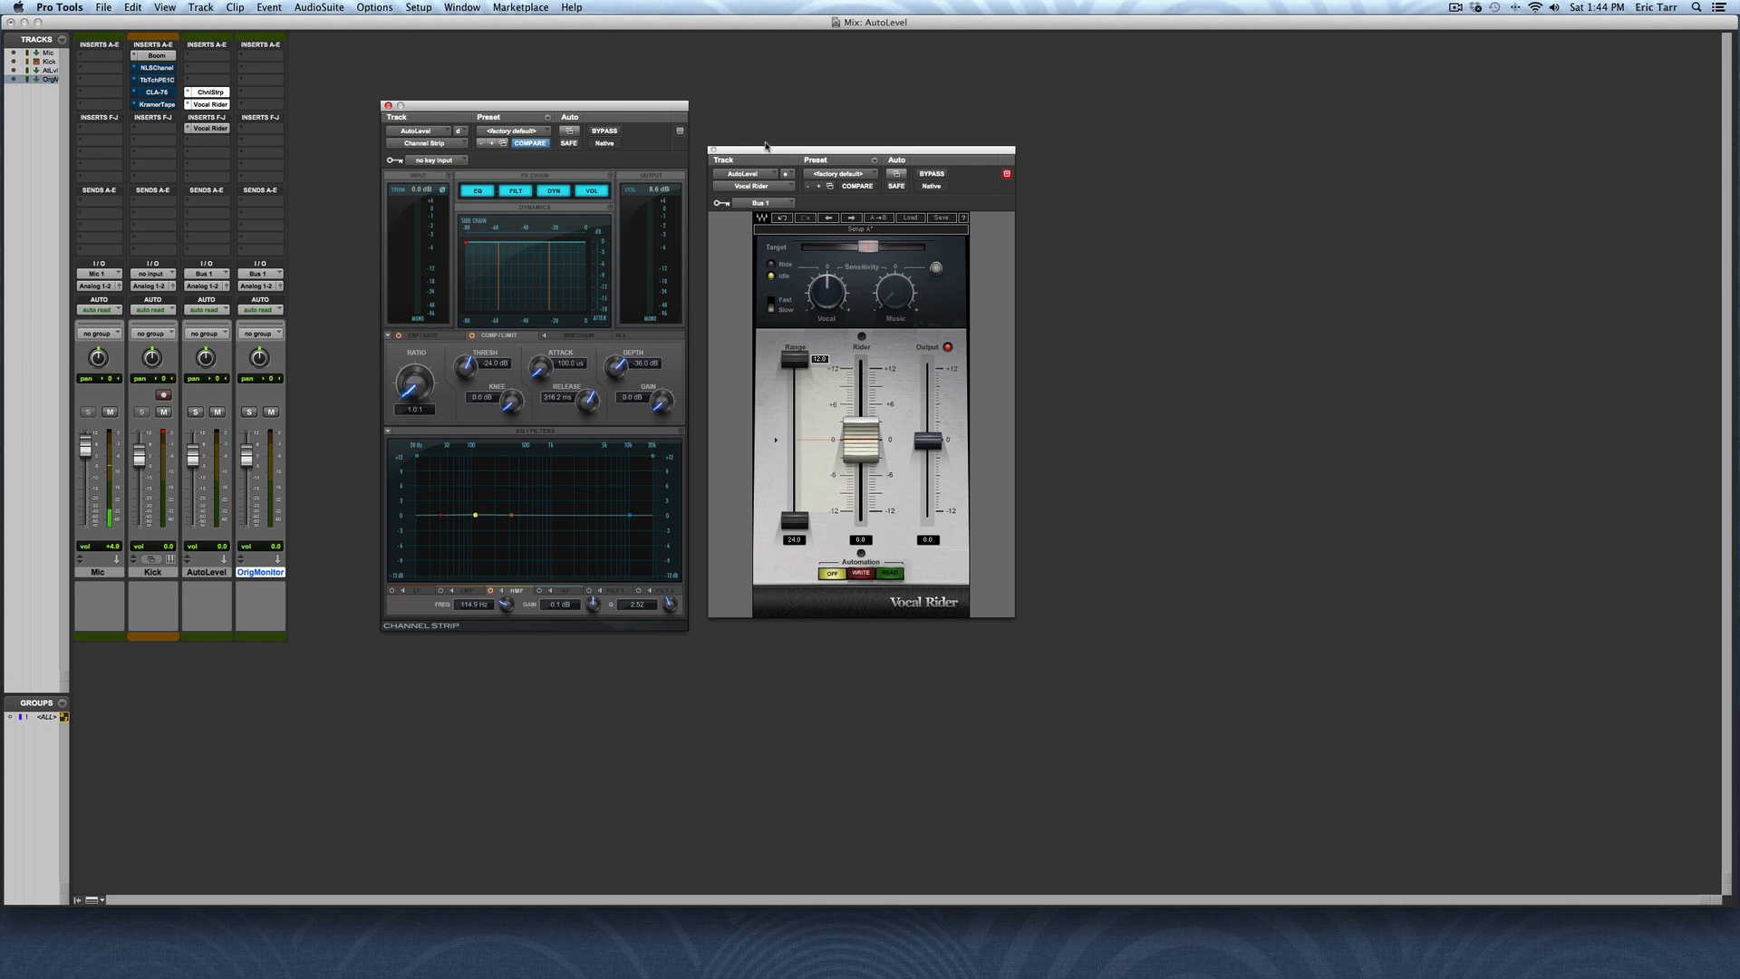
{"action": "left_click_drag", "start_coordinate": [735, 150], "coordinate": [992, 159]}
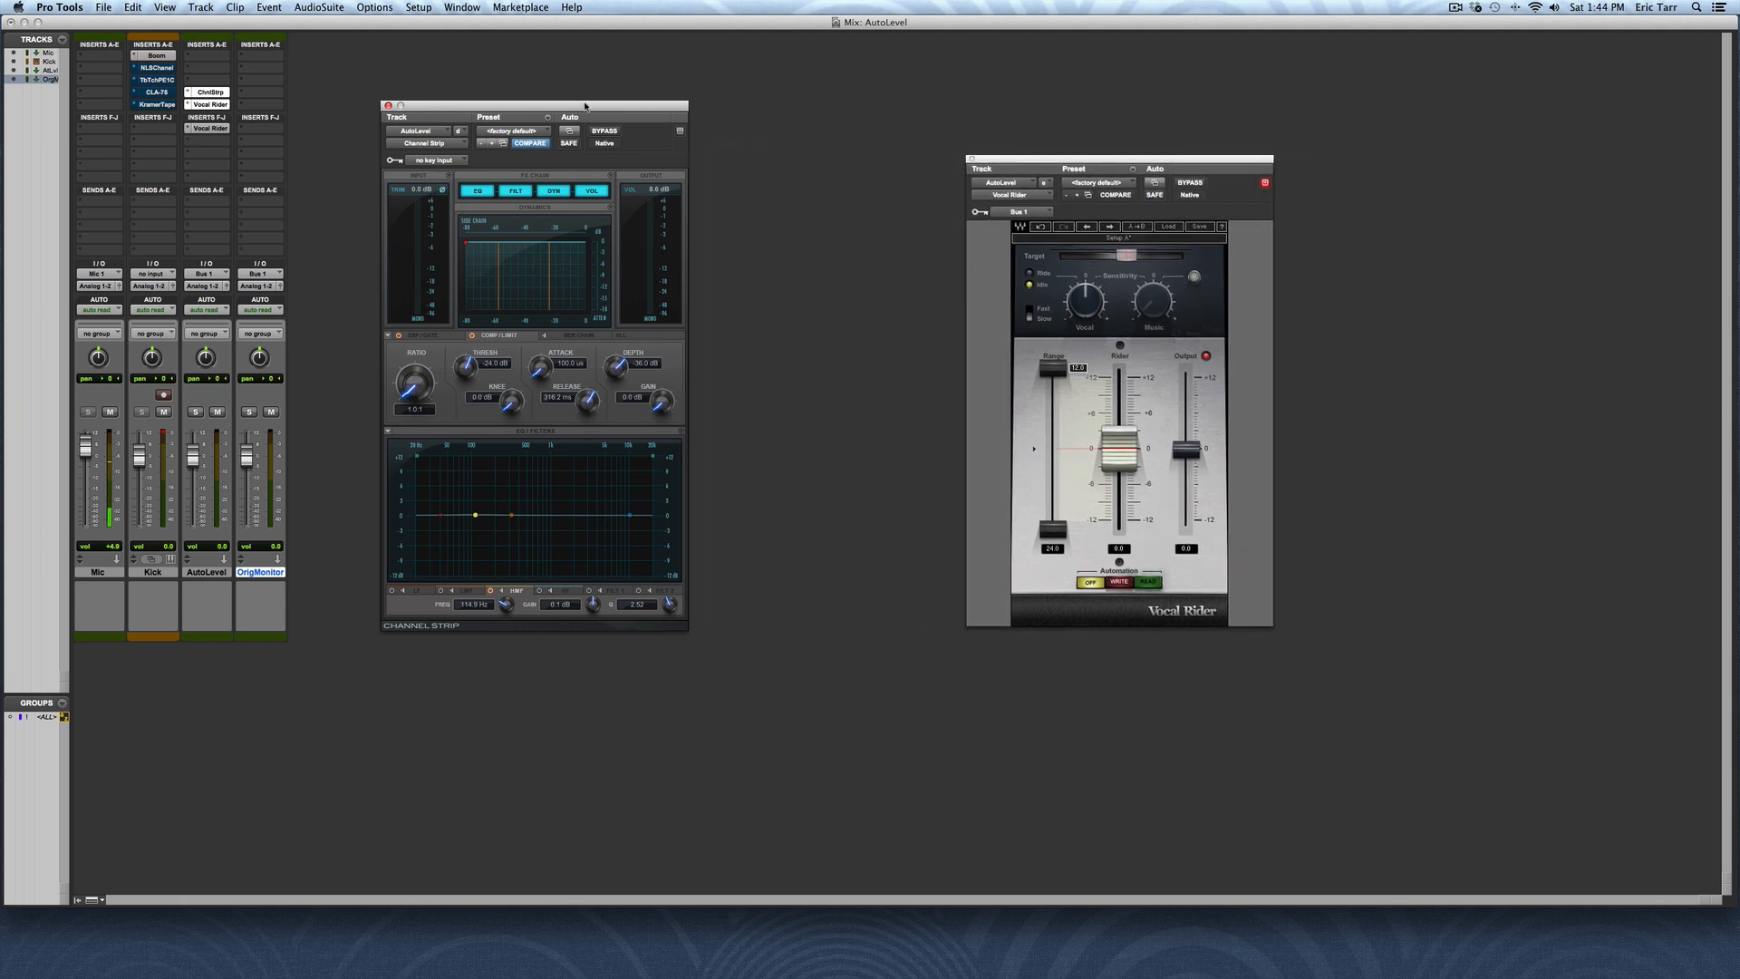
{"action": "left_click_drag", "start_coordinate": [583, 106], "coordinate": [752, 115]}
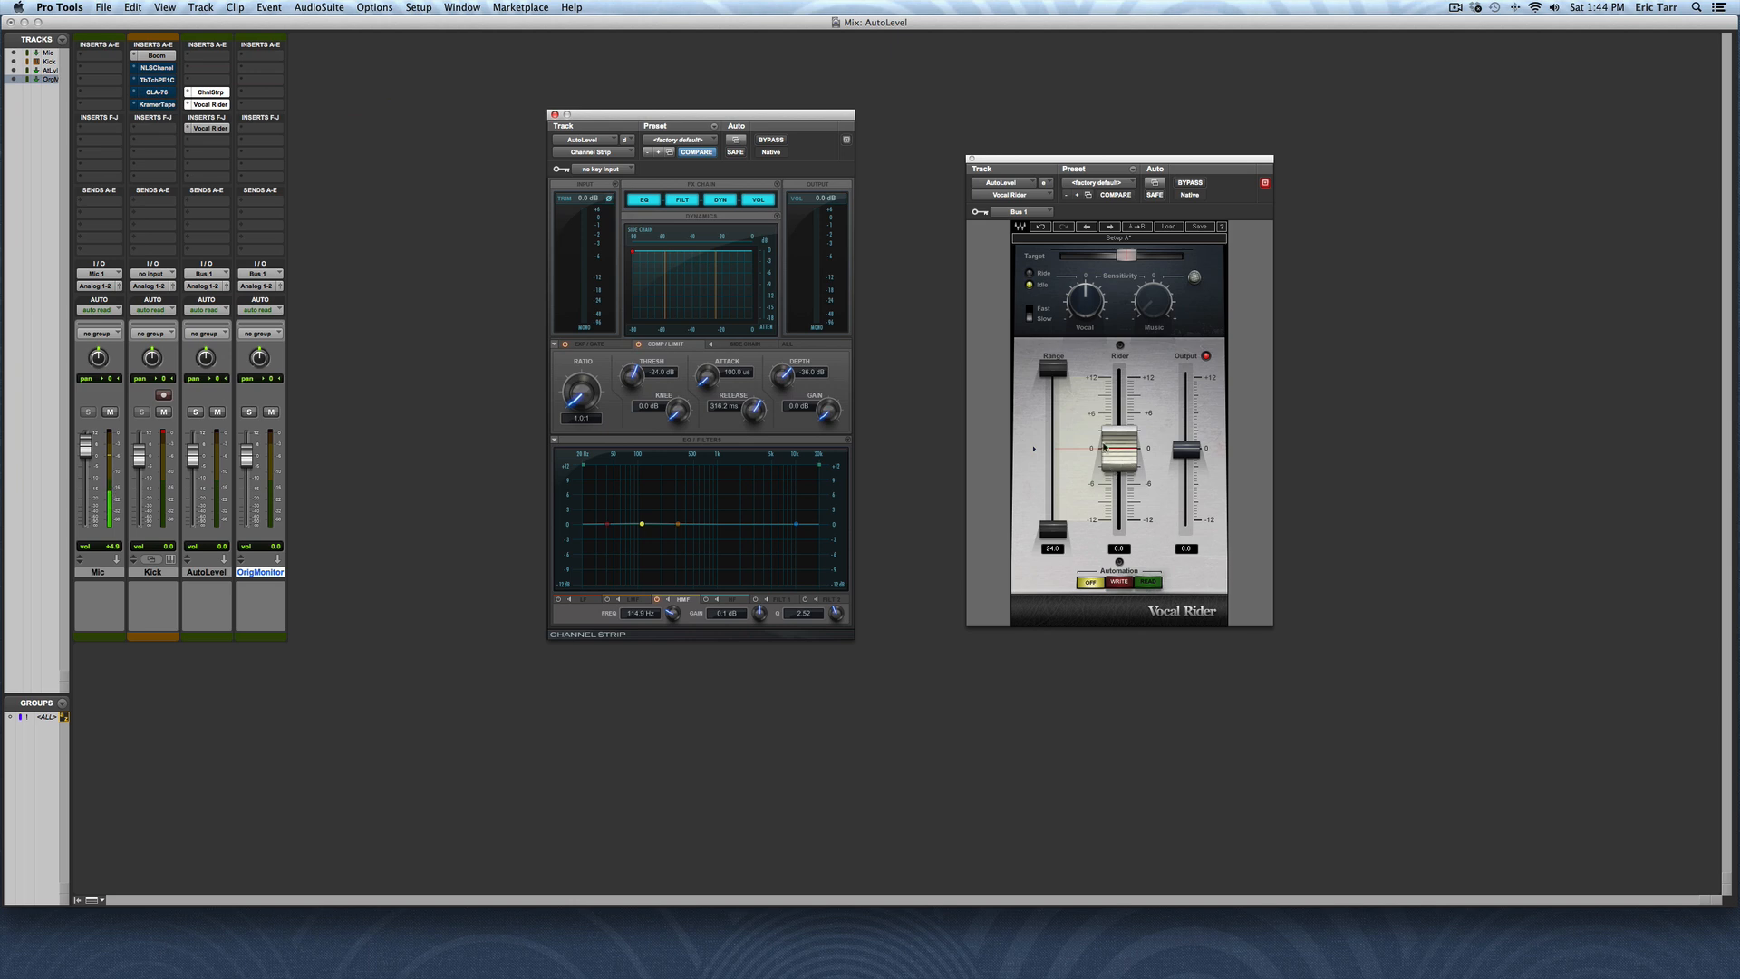
Clear the Kick track's clip indicator and route its output to Bus 1 (Mono), feeding AutoLevel and OrigMonitor
{"action": "left_click", "coordinate": [164, 434]}
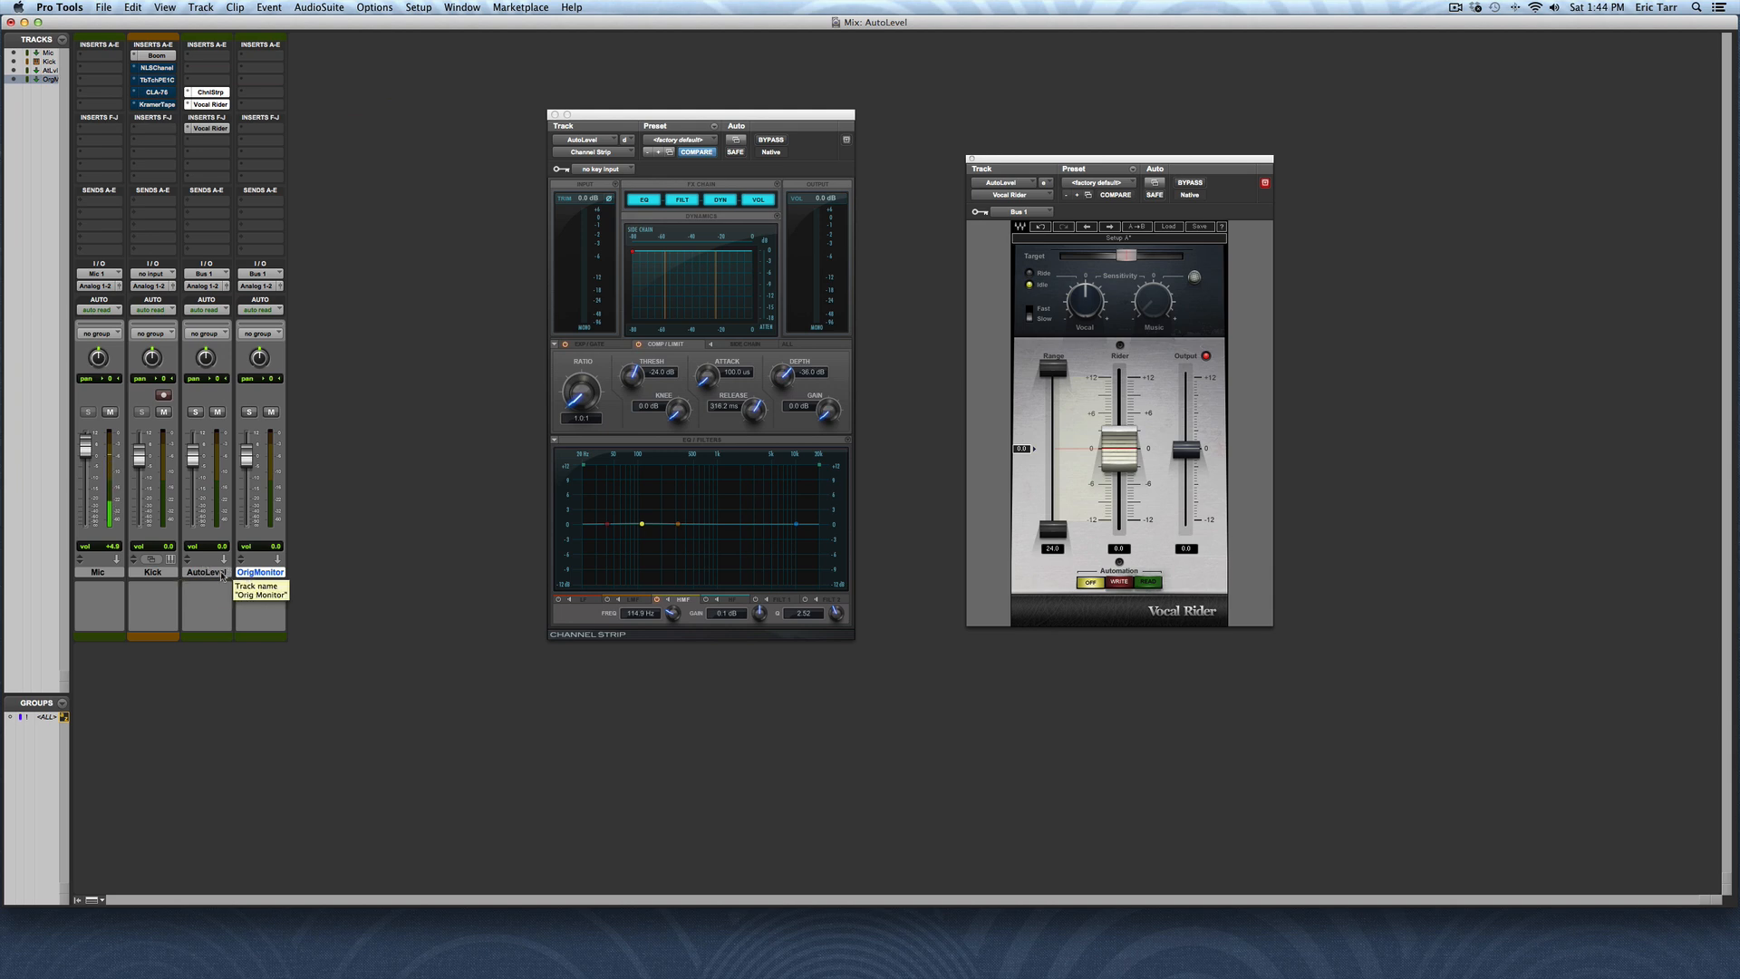
{"action": "left_click", "coordinate": [208, 572]}
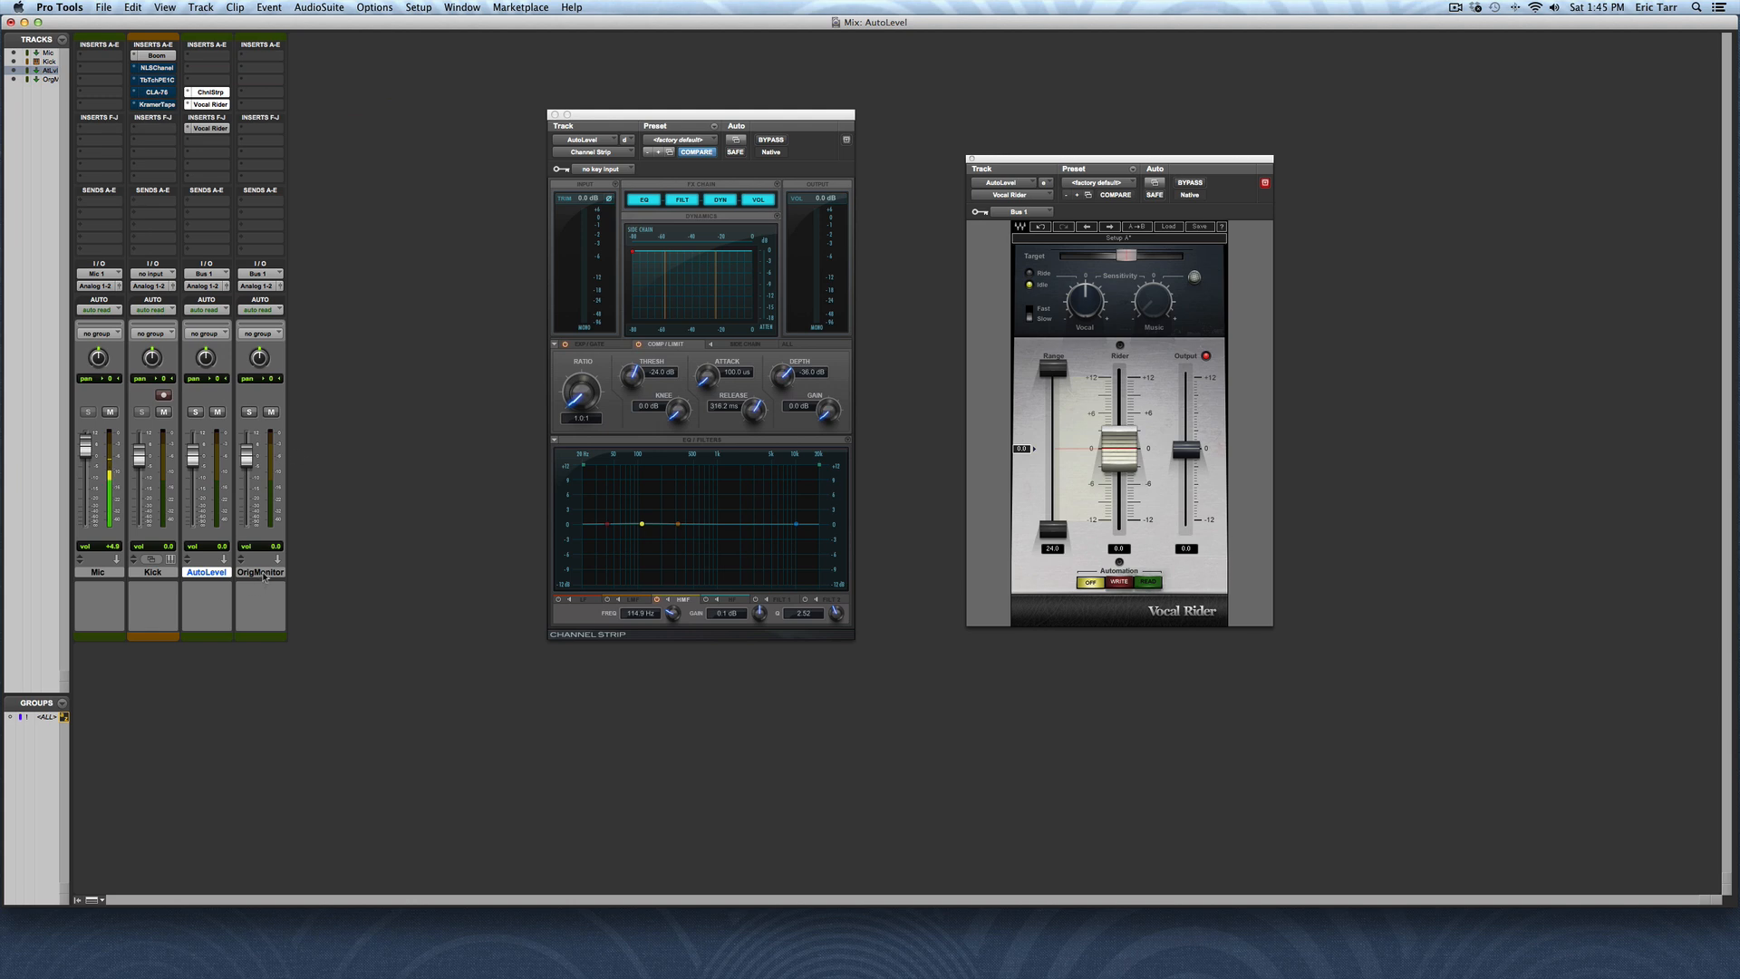
{"action": "left_click", "coordinate": [262, 573]}
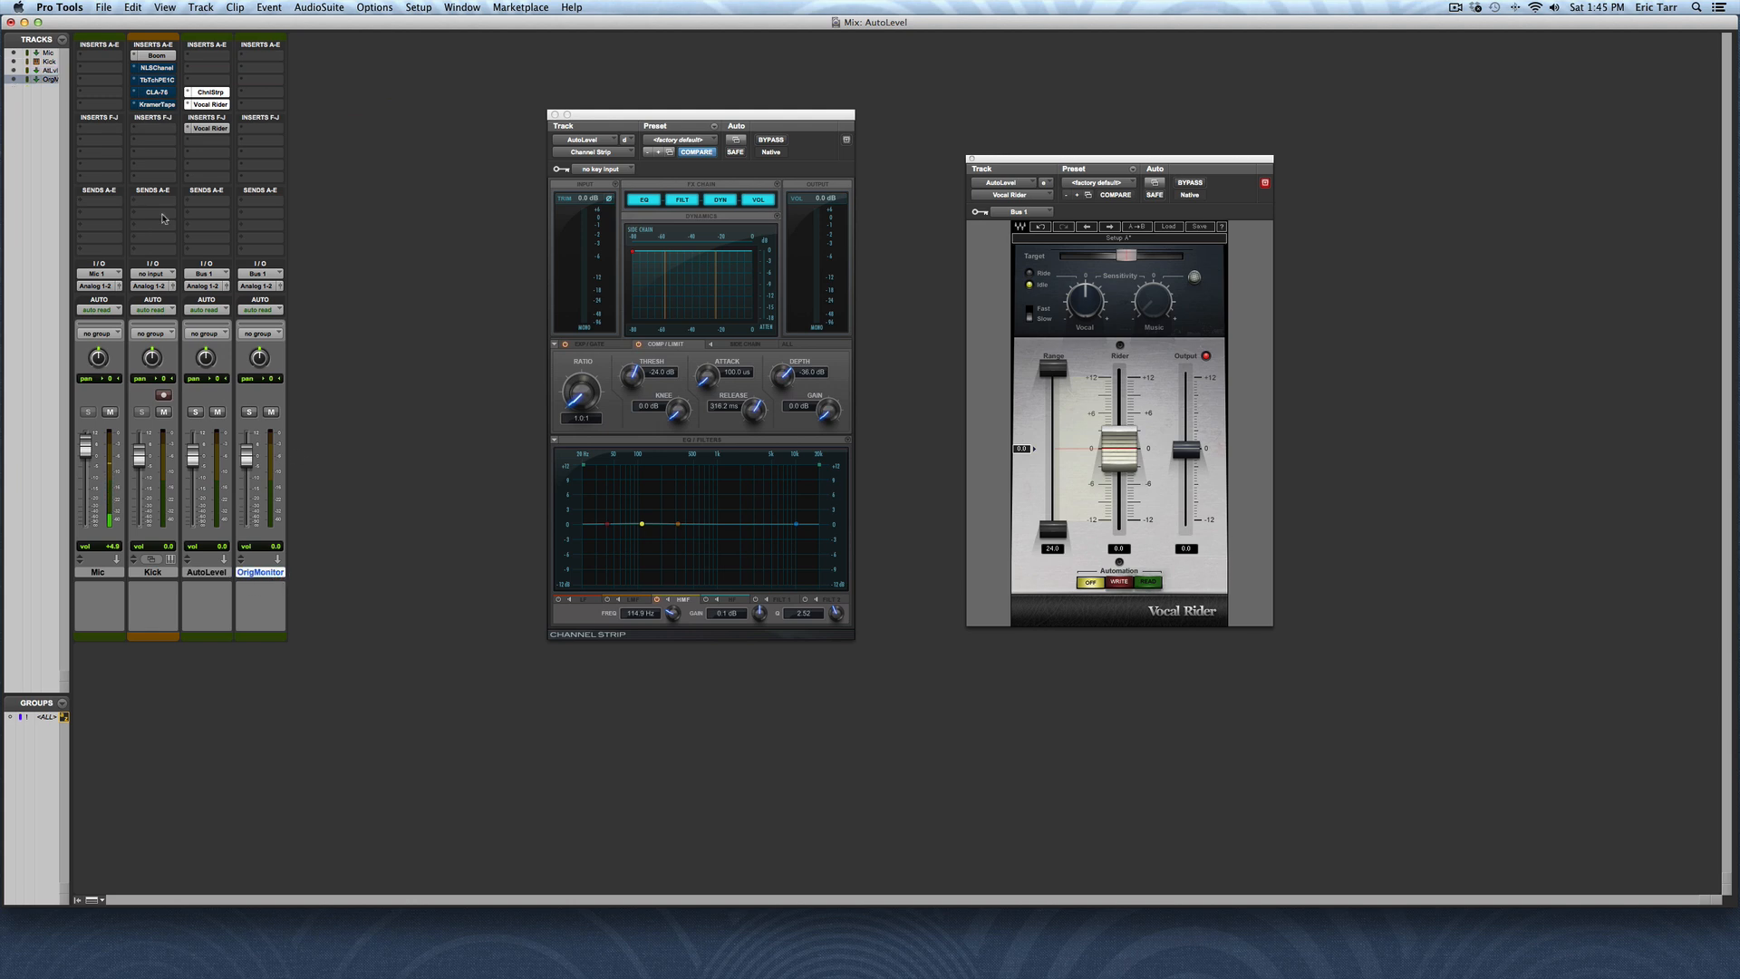
{"action": "left_click", "coordinate": [152, 287]}
{"action": "mouse_move", "coordinate": [157, 299]}
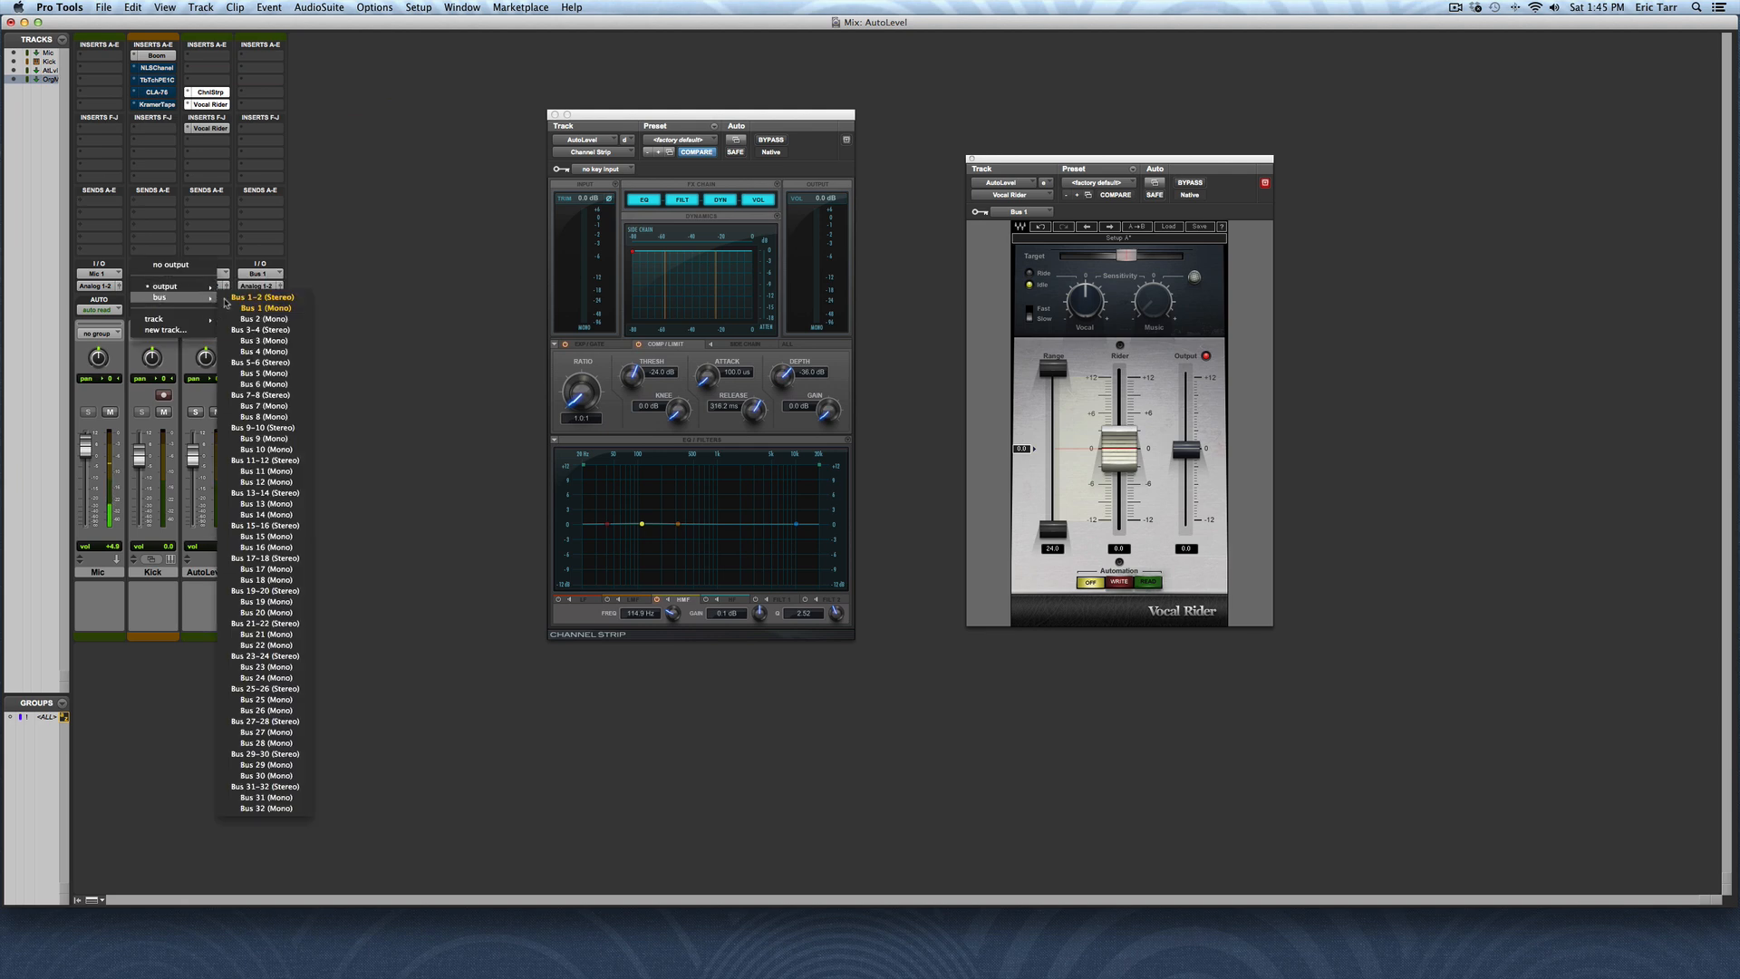
{"action": "left_click", "coordinate": [253, 305]}
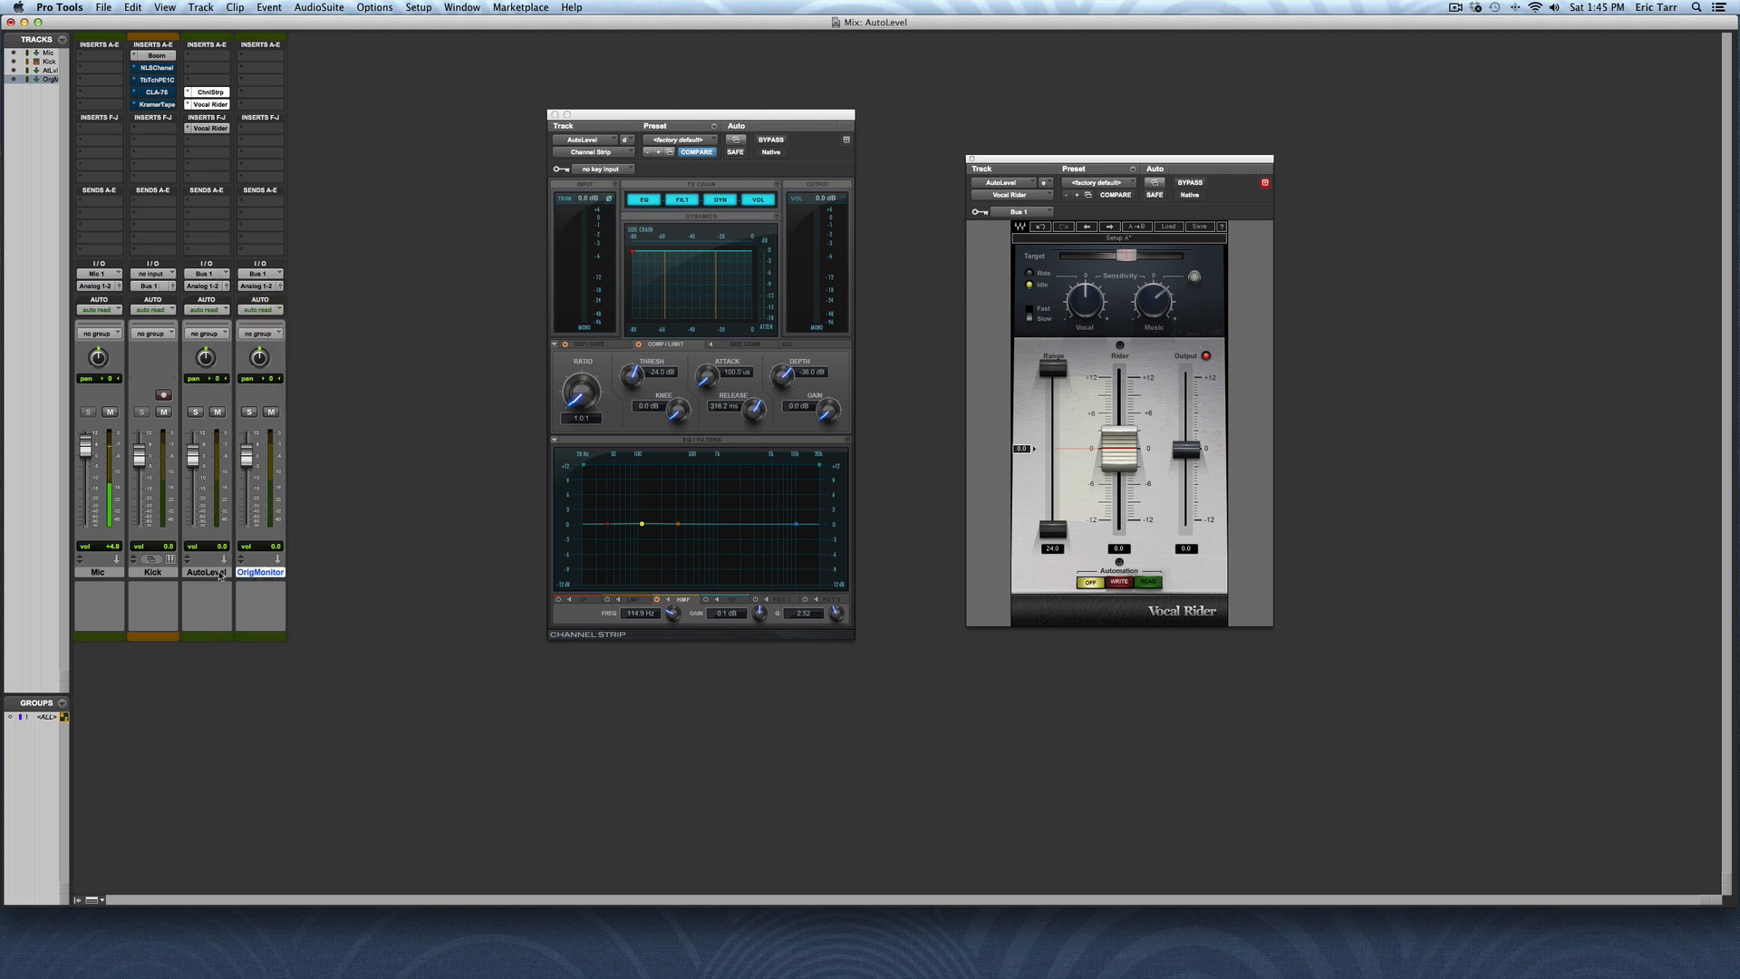
{"action": "left_click", "coordinate": [207, 572]}
{"action": "left_click", "coordinate": [257, 573]}
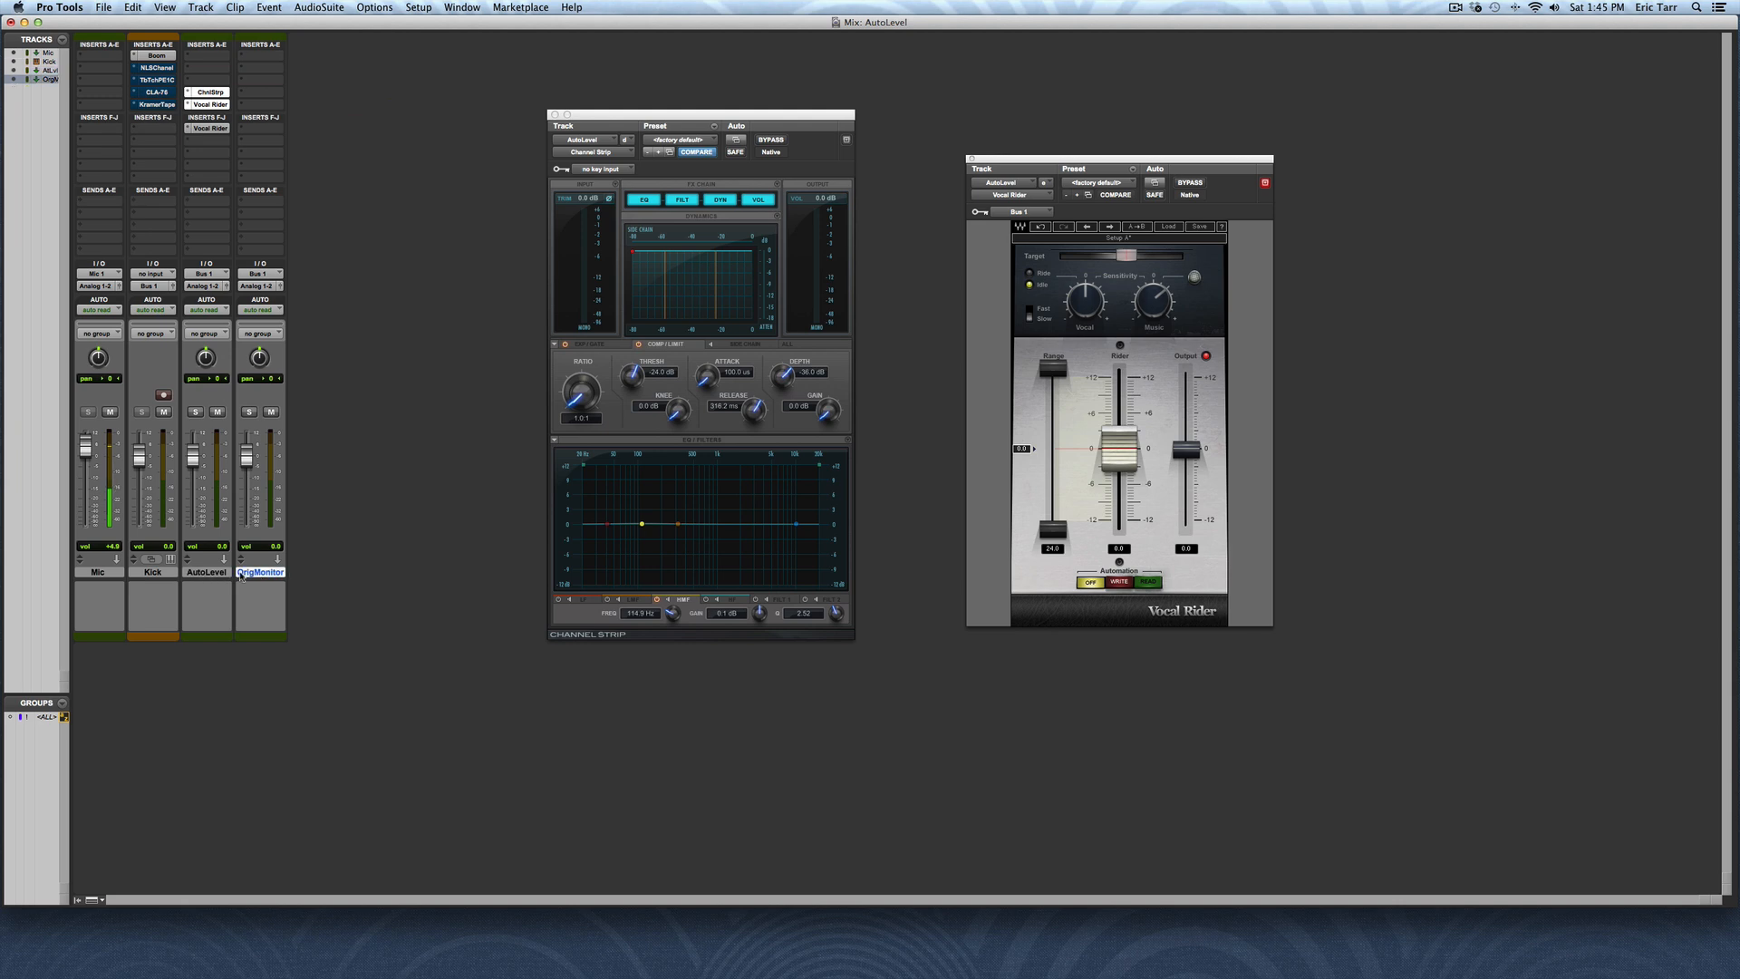
Switch solo back and forth between the OrigMonitor and AutoLevel tracks, leaving AutoLevel soloed
{"action": "left_click", "coordinate": [250, 412]}
{"action": "left_click", "coordinate": [195, 413]}
{"action": "left_click", "coordinate": [248, 412]}
{"action": "left_click", "coordinate": [248, 412]}
{"action": "left_click", "coordinate": [195, 413]}
{"action": "left_click", "coordinate": [247, 413]}
{"action": "left_click", "coordinate": [195, 412]}
Open the second Vocal Rider on the AutoLevel track and spread the three plug-in windows apart
{"action": "left_click", "coordinate": [210, 128]}
{"action": "left_click_drag", "start_coordinate": [205, 23], "coordinate": [1484, 165]}
{"action": "left_click_drag", "start_coordinate": [1122, 162], "coordinate": [1043, 164]}
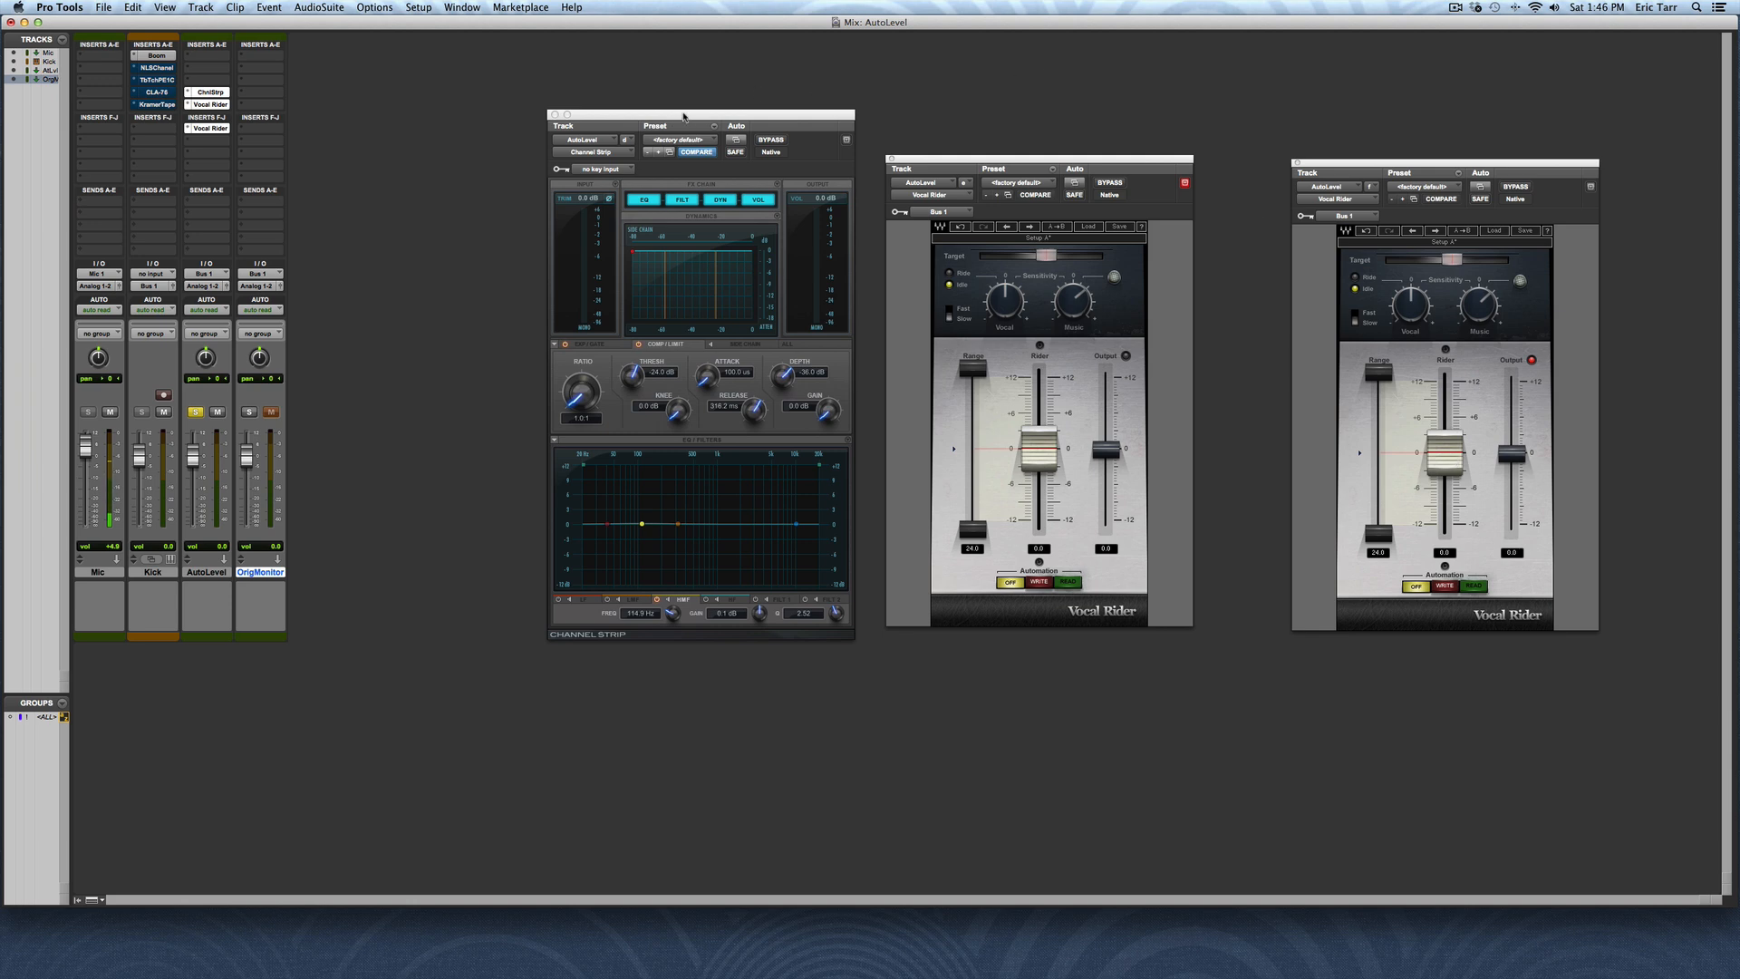
{"action": "left_click_drag", "start_coordinate": [684, 118], "coordinate": [588, 115]}
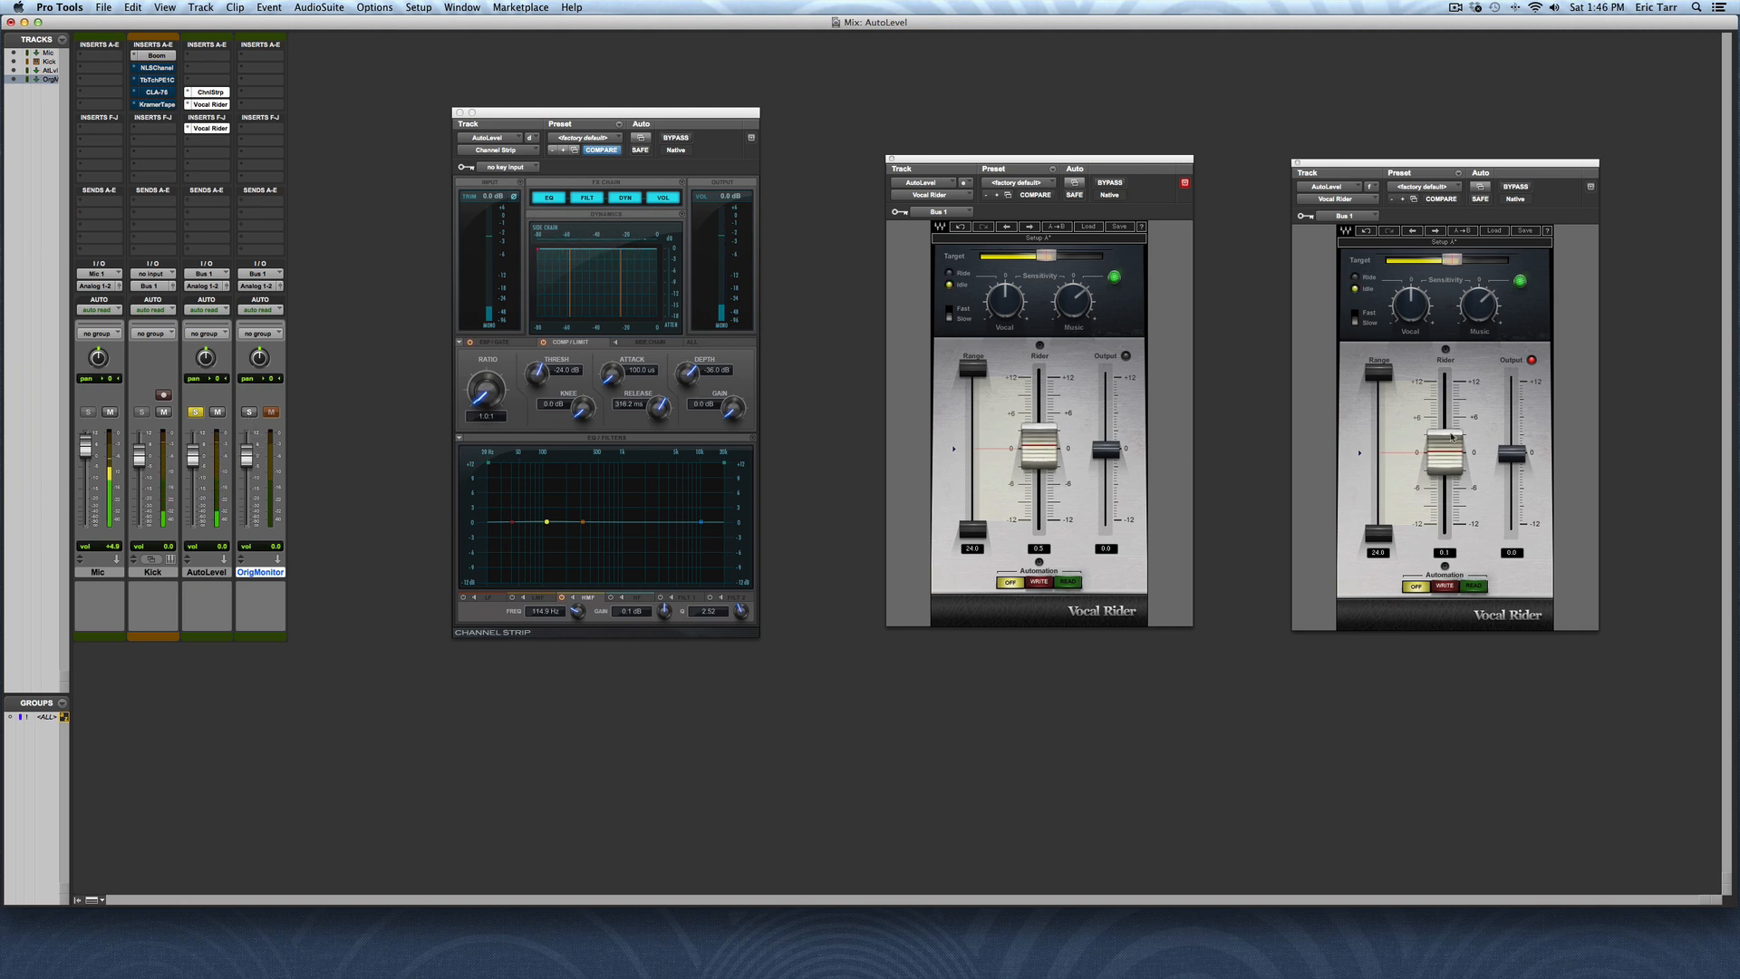
Raise the Channel Strip output volume to 12 dB and compare AutoLevel with OrigMonitor by alternating solo during playback
{"action": "left_click", "coordinate": [250, 412]}
{"action": "left_click", "coordinate": [195, 412]}
{"action": "left_click_drag", "start_coordinate": [727, 198], "coordinate": [728, 176]}
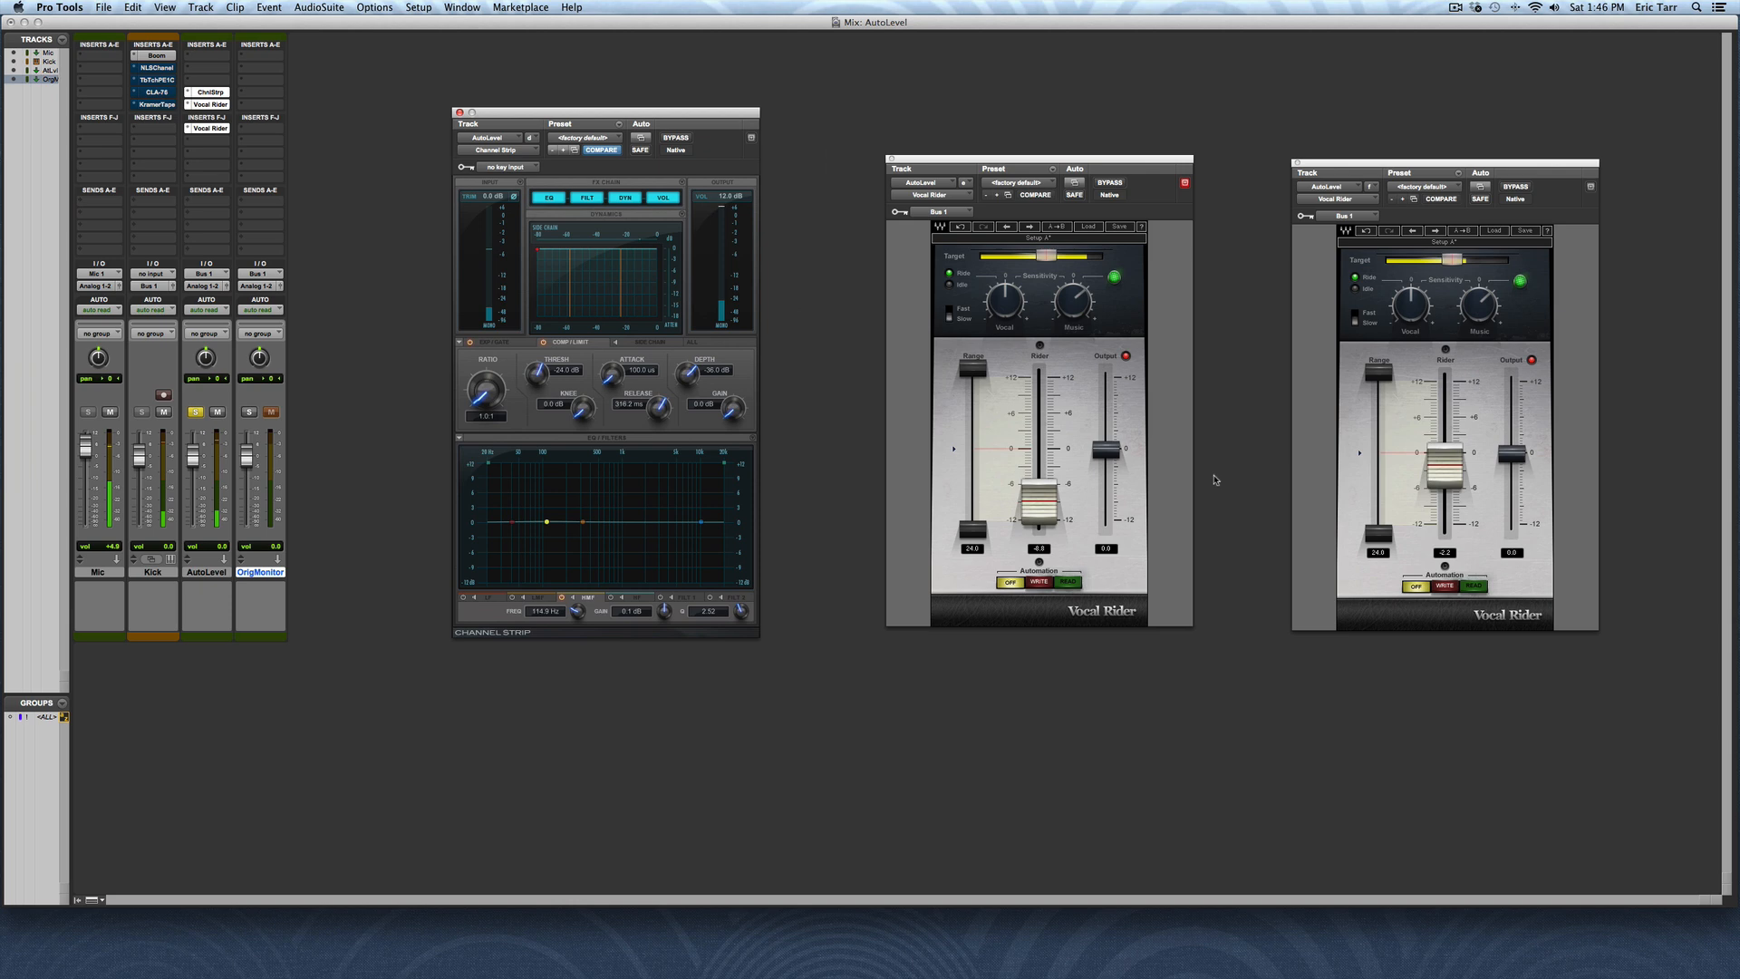
{"action": "left_click", "coordinate": [251, 412]}
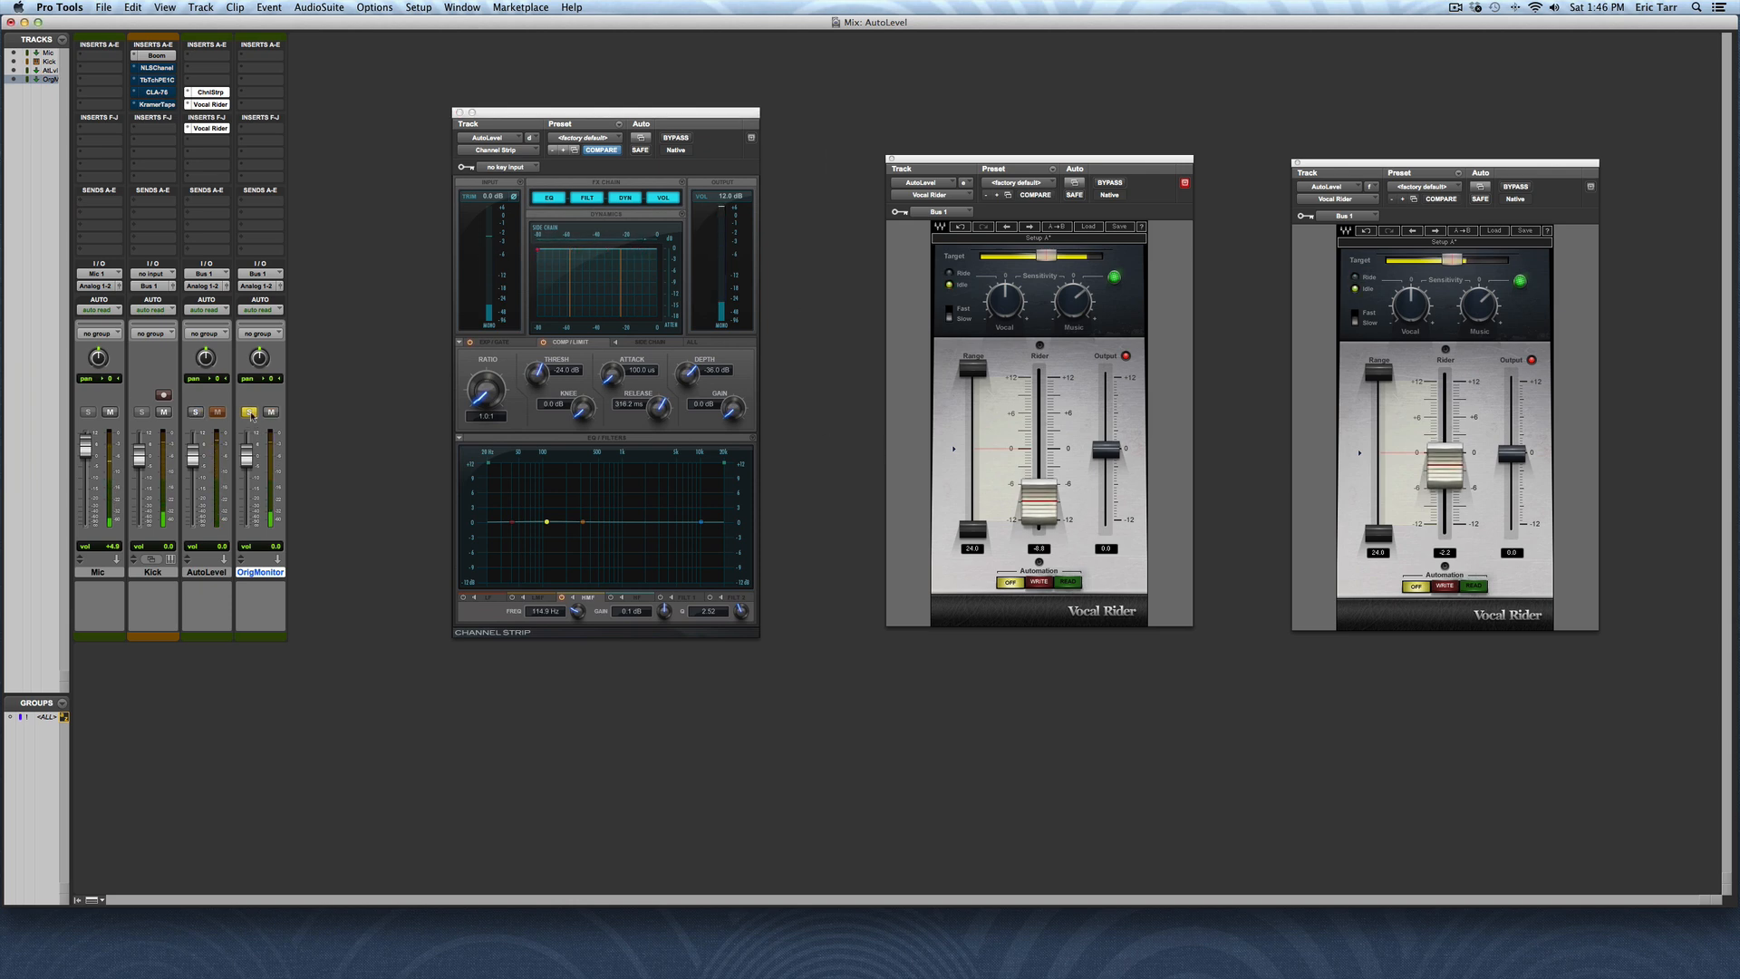
{"action": "left_click", "coordinate": [195, 411]}
Lower the Channel Strip output volume to about -20 dB and compare the levelled signal with OrigMonitor using solo
{"action": "left_click_drag", "start_coordinate": [716, 196], "coordinate": [725, 290]}
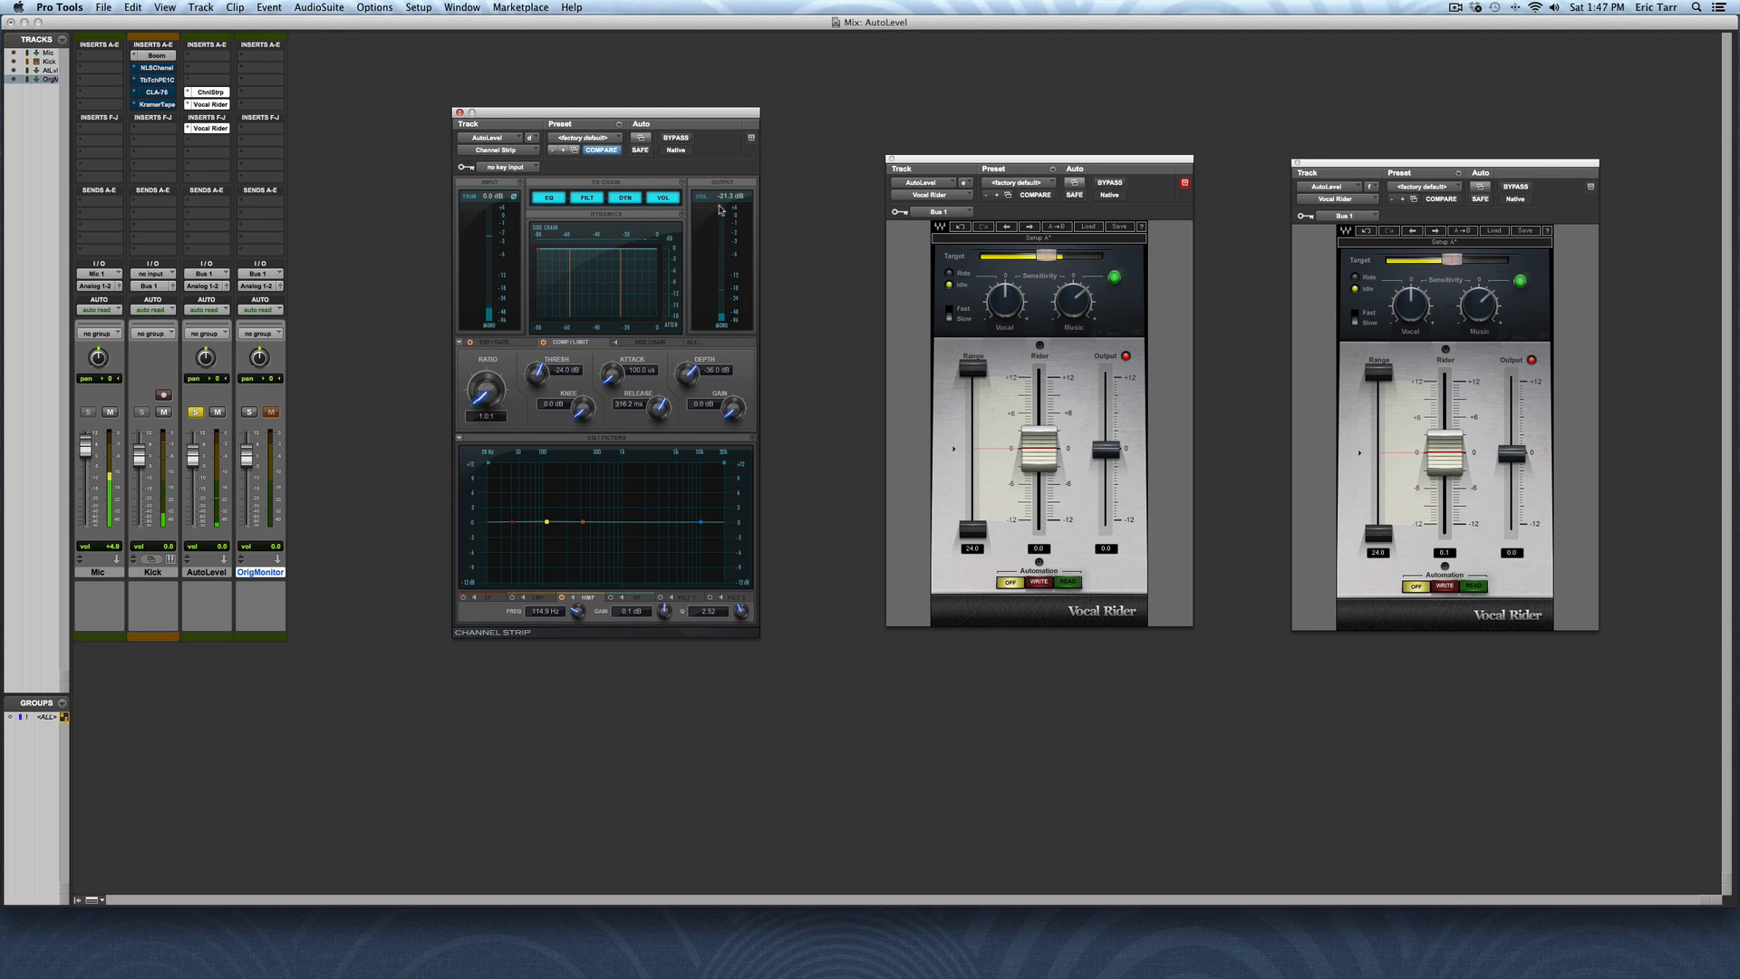
{"action": "left_click_drag", "start_coordinate": [722, 209], "coordinate": [737, 207]}
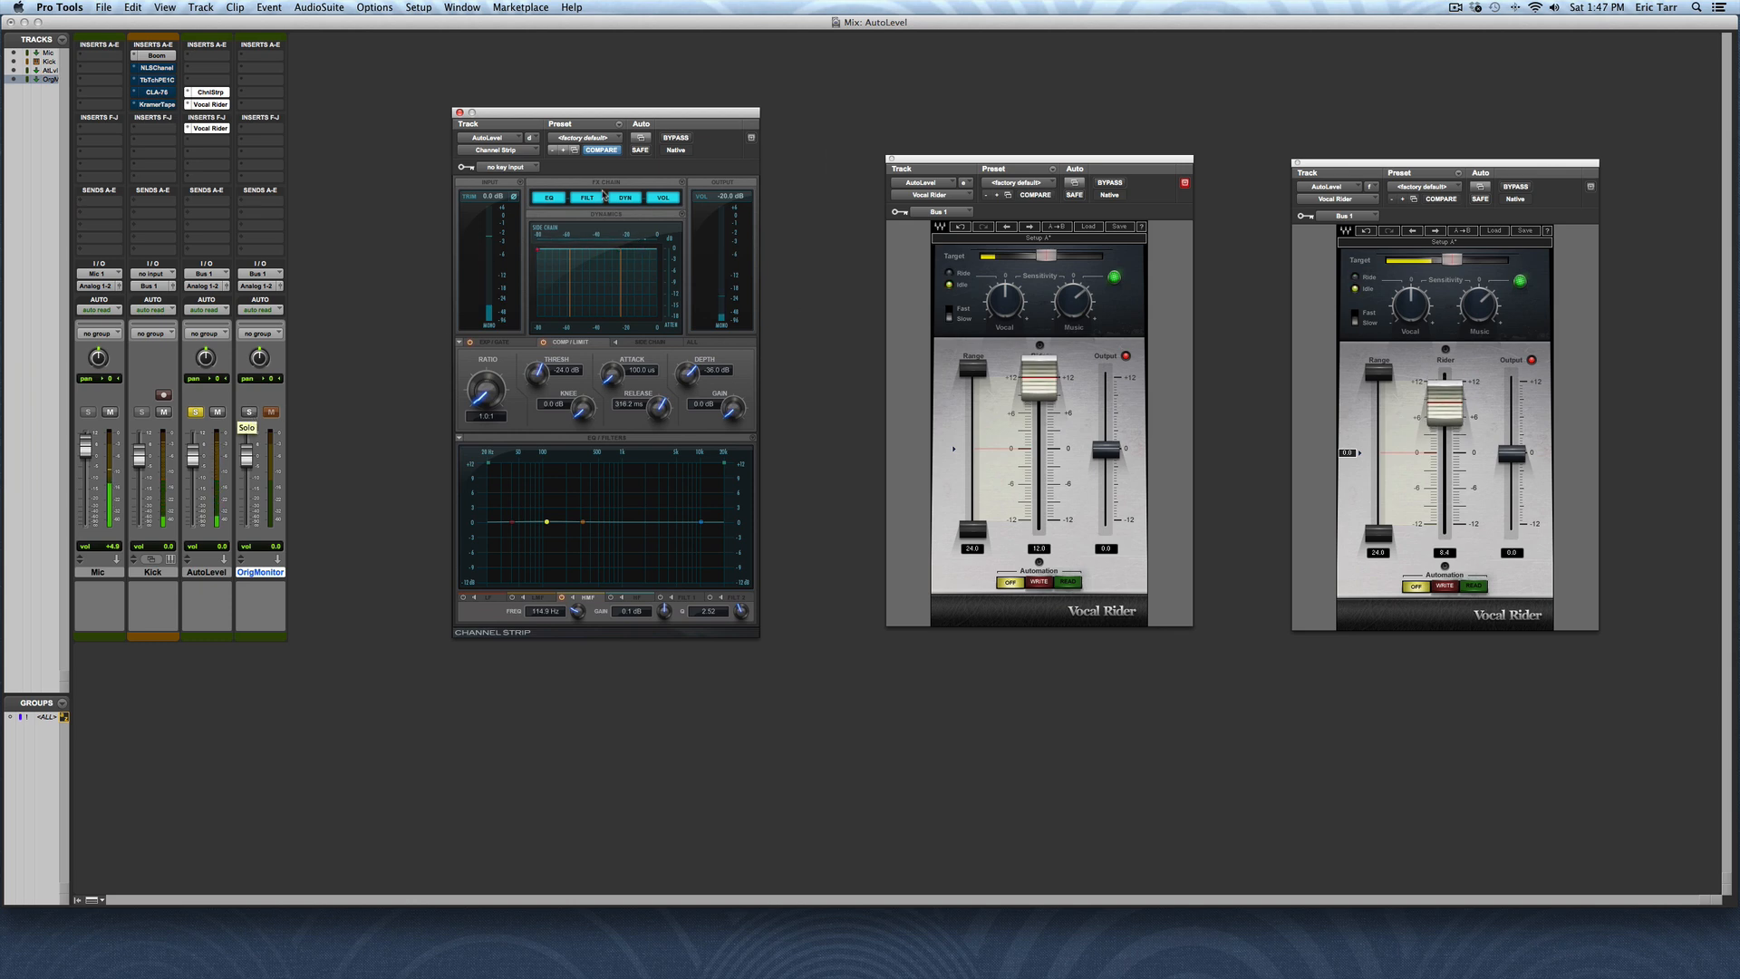
{"action": "left_click", "coordinate": [250, 413]}
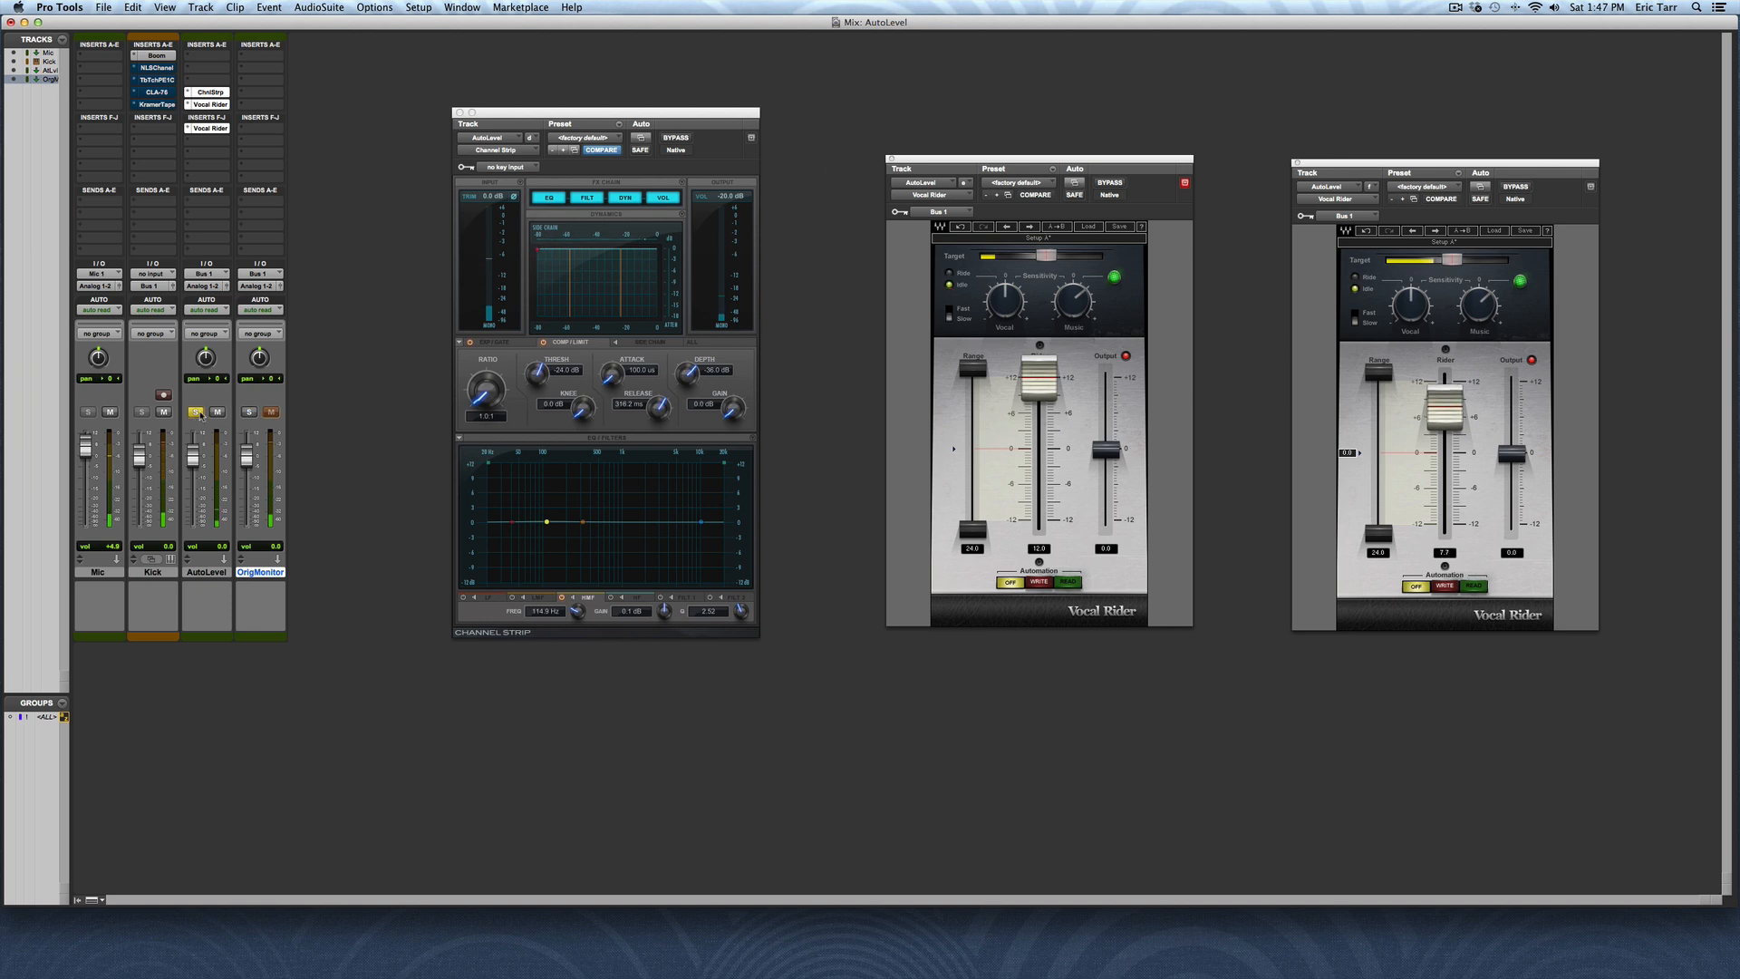
Reset the Channel Strip output volume to 0 dB and compare OrigMonitor with AutoLevel by alternating solo
{"action": "left_click", "coordinate": [679, 222]}
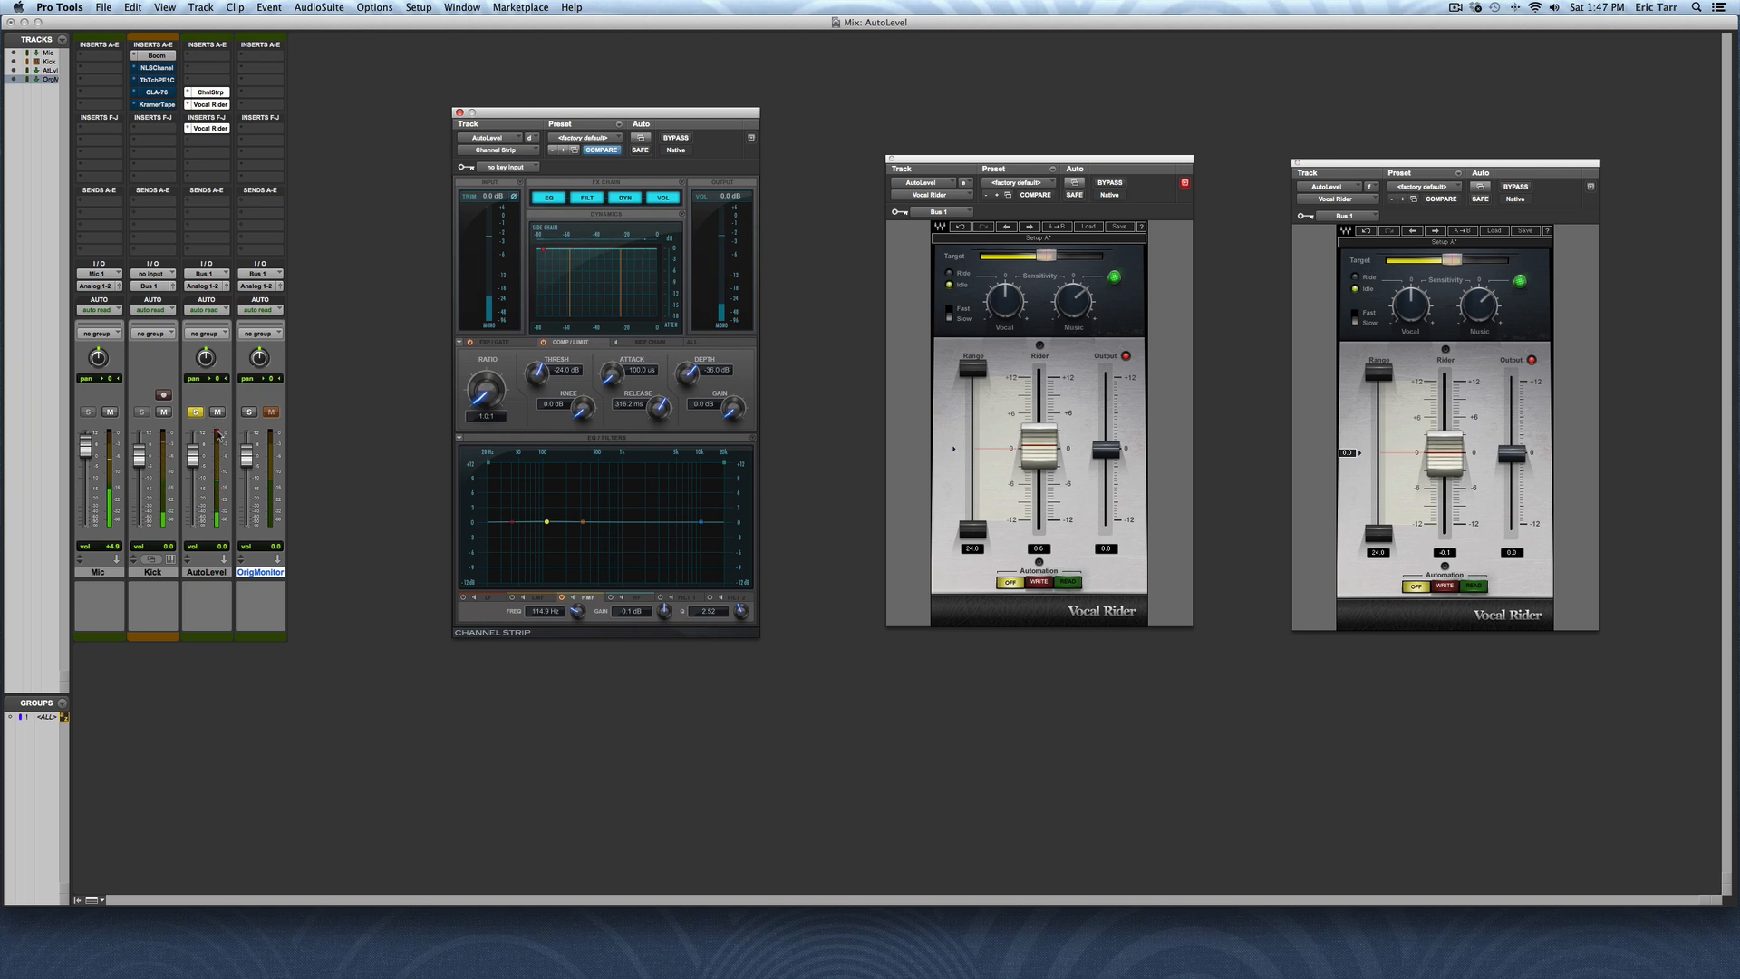
{"action": "left_click", "coordinate": [301, 445]}
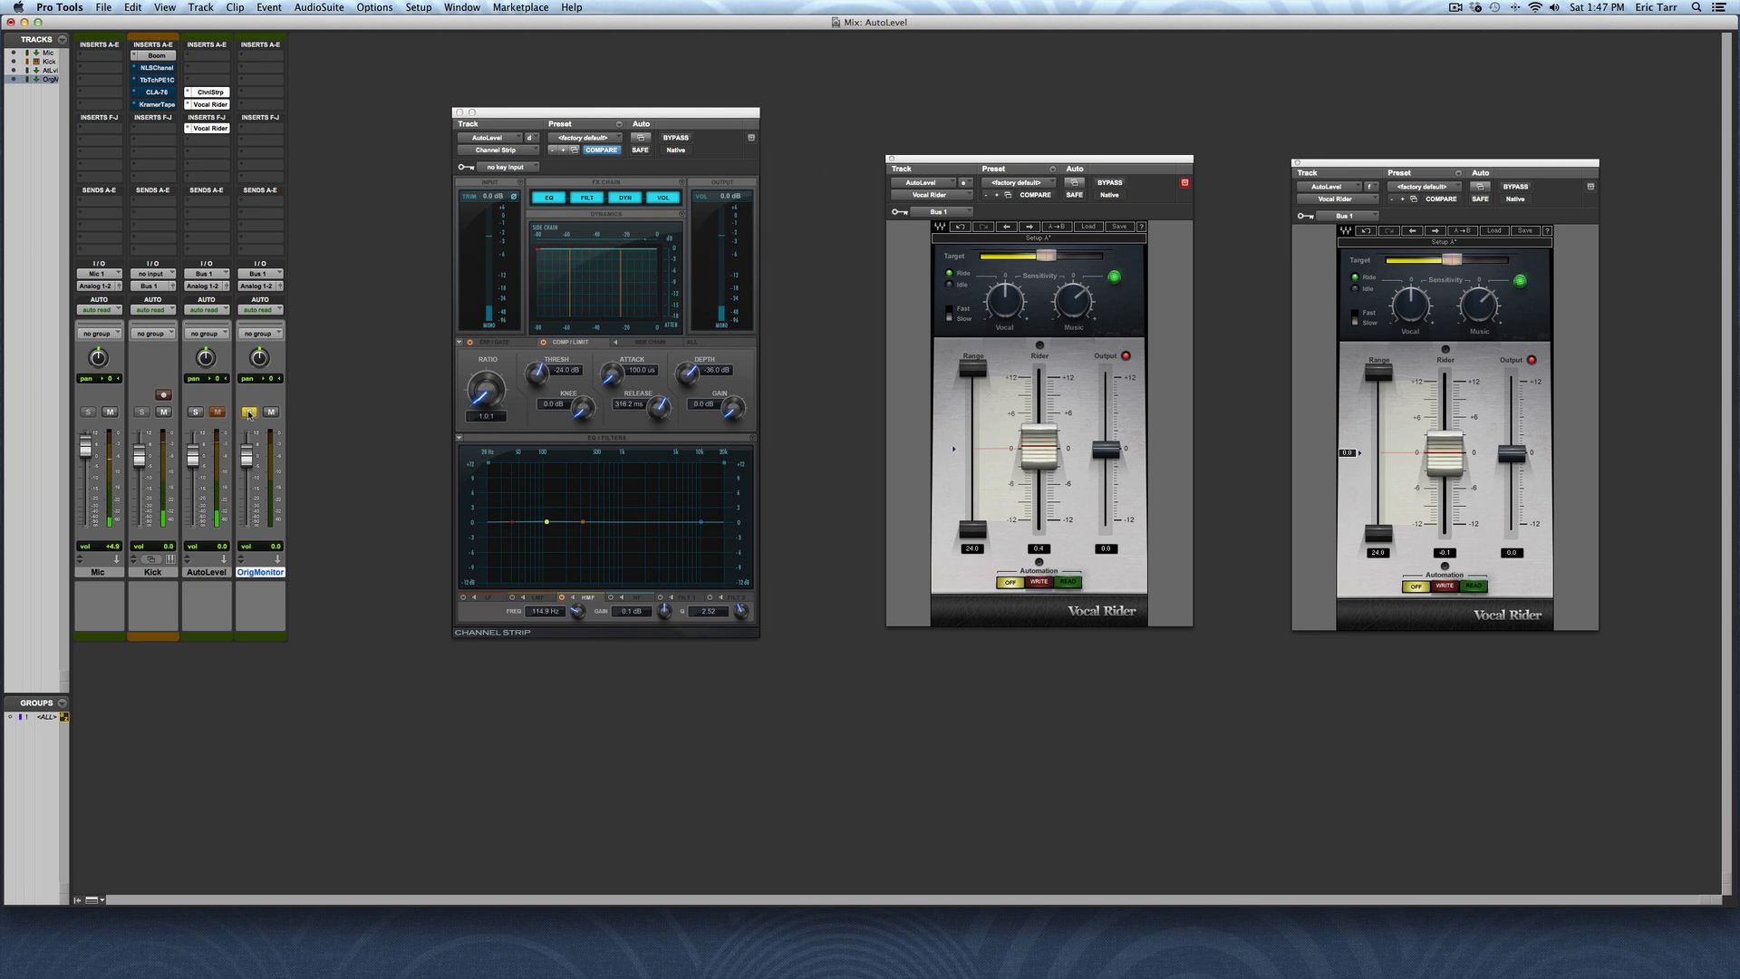
{"action": "left_click", "coordinate": [197, 412]}
{"action": "left_click", "coordinate": [197, 412]}
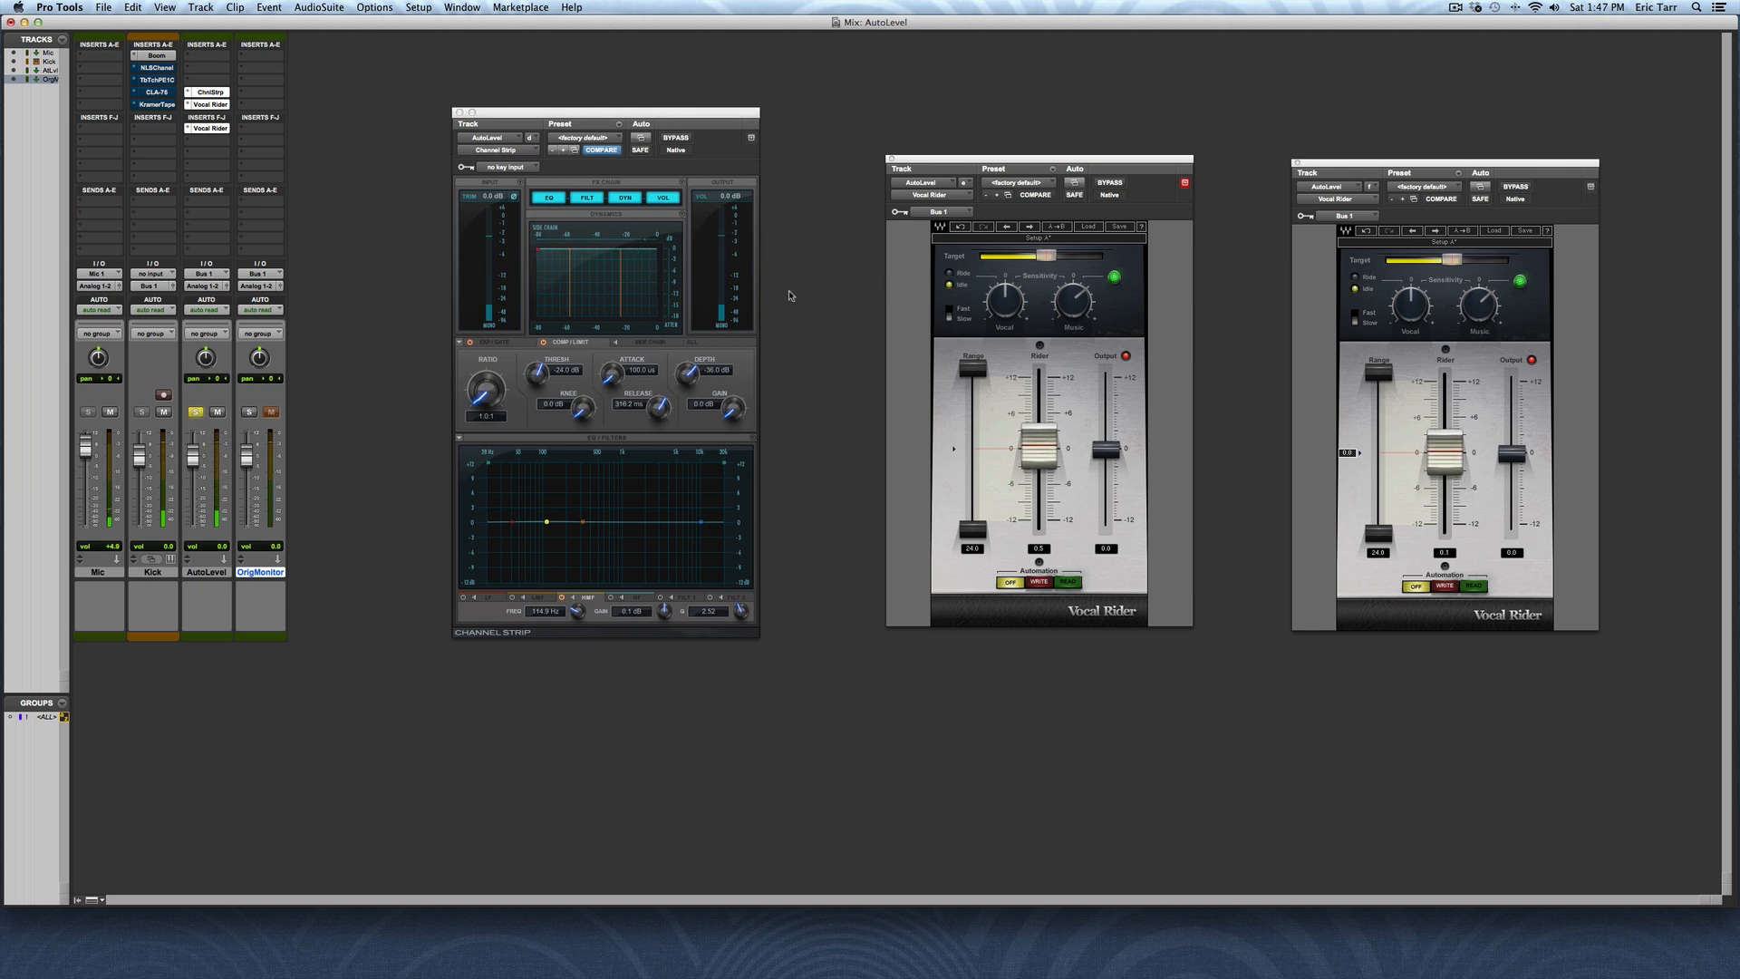
Raise the Channel Strip compressor ratio to about 5.4:1, compare AutoLevel with OrigMonitor using solo, and return the ratio to 1.0:1
{"action": "left_click_drag", "start_coordinate": [491, 397], "coordinate": [499, 318]}
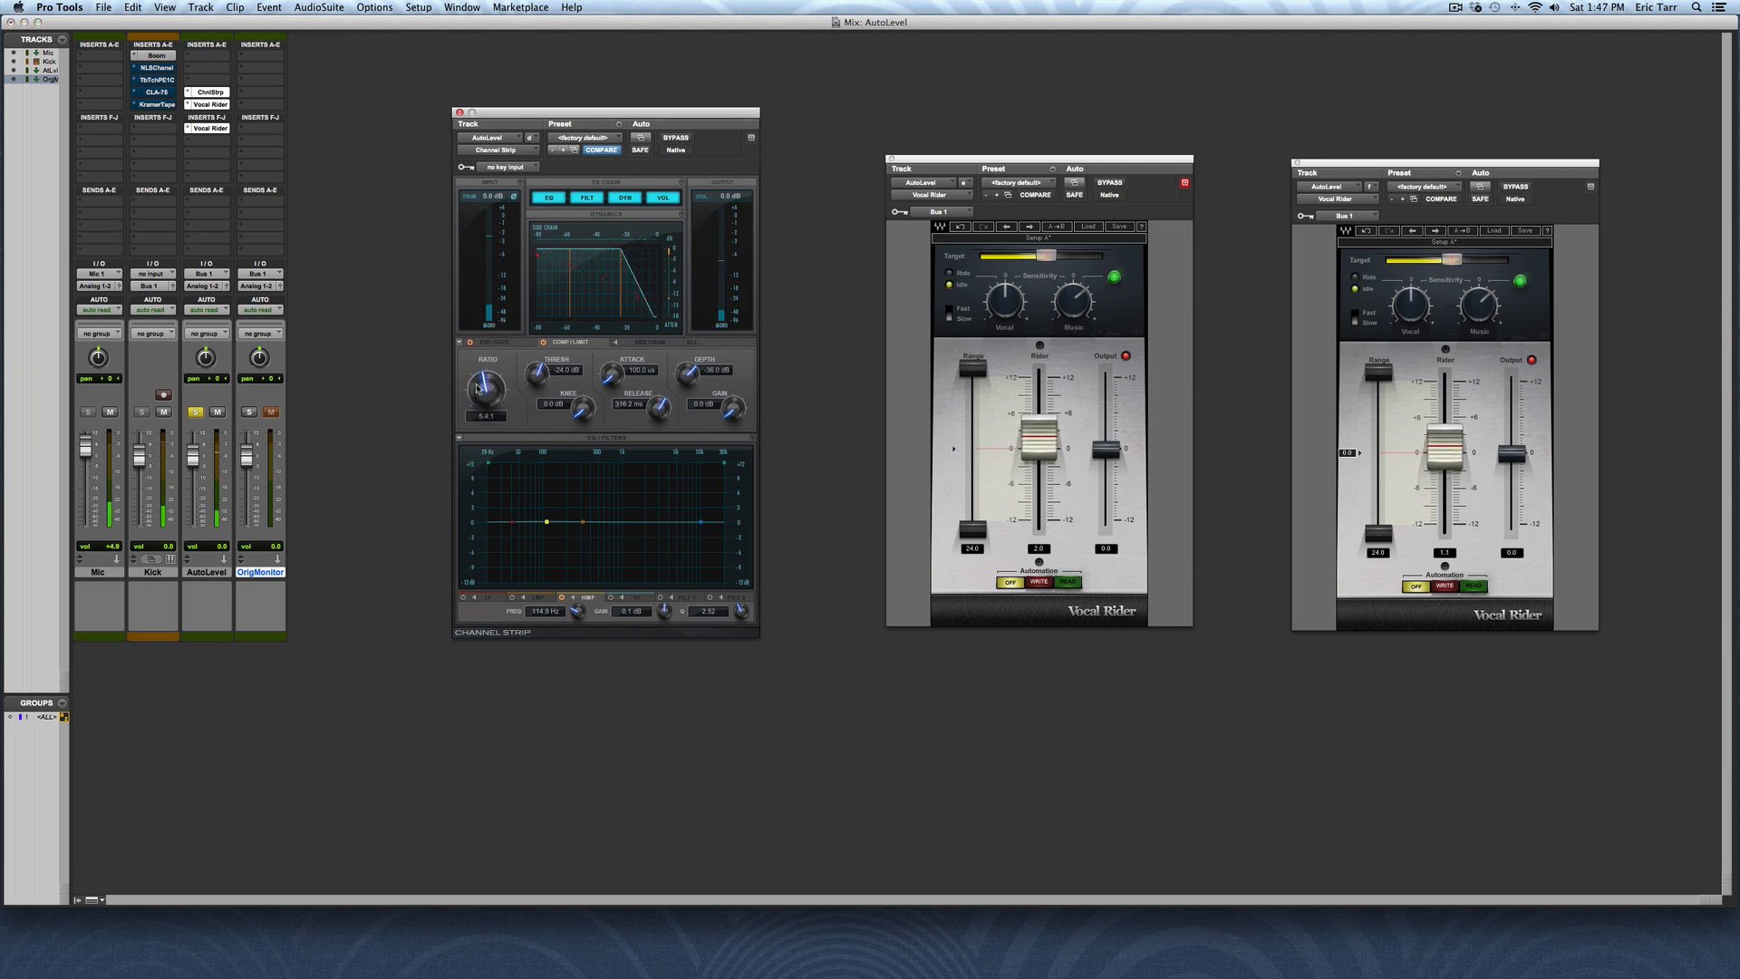
{"action": "left_click", "coordinate": [255, 414]}
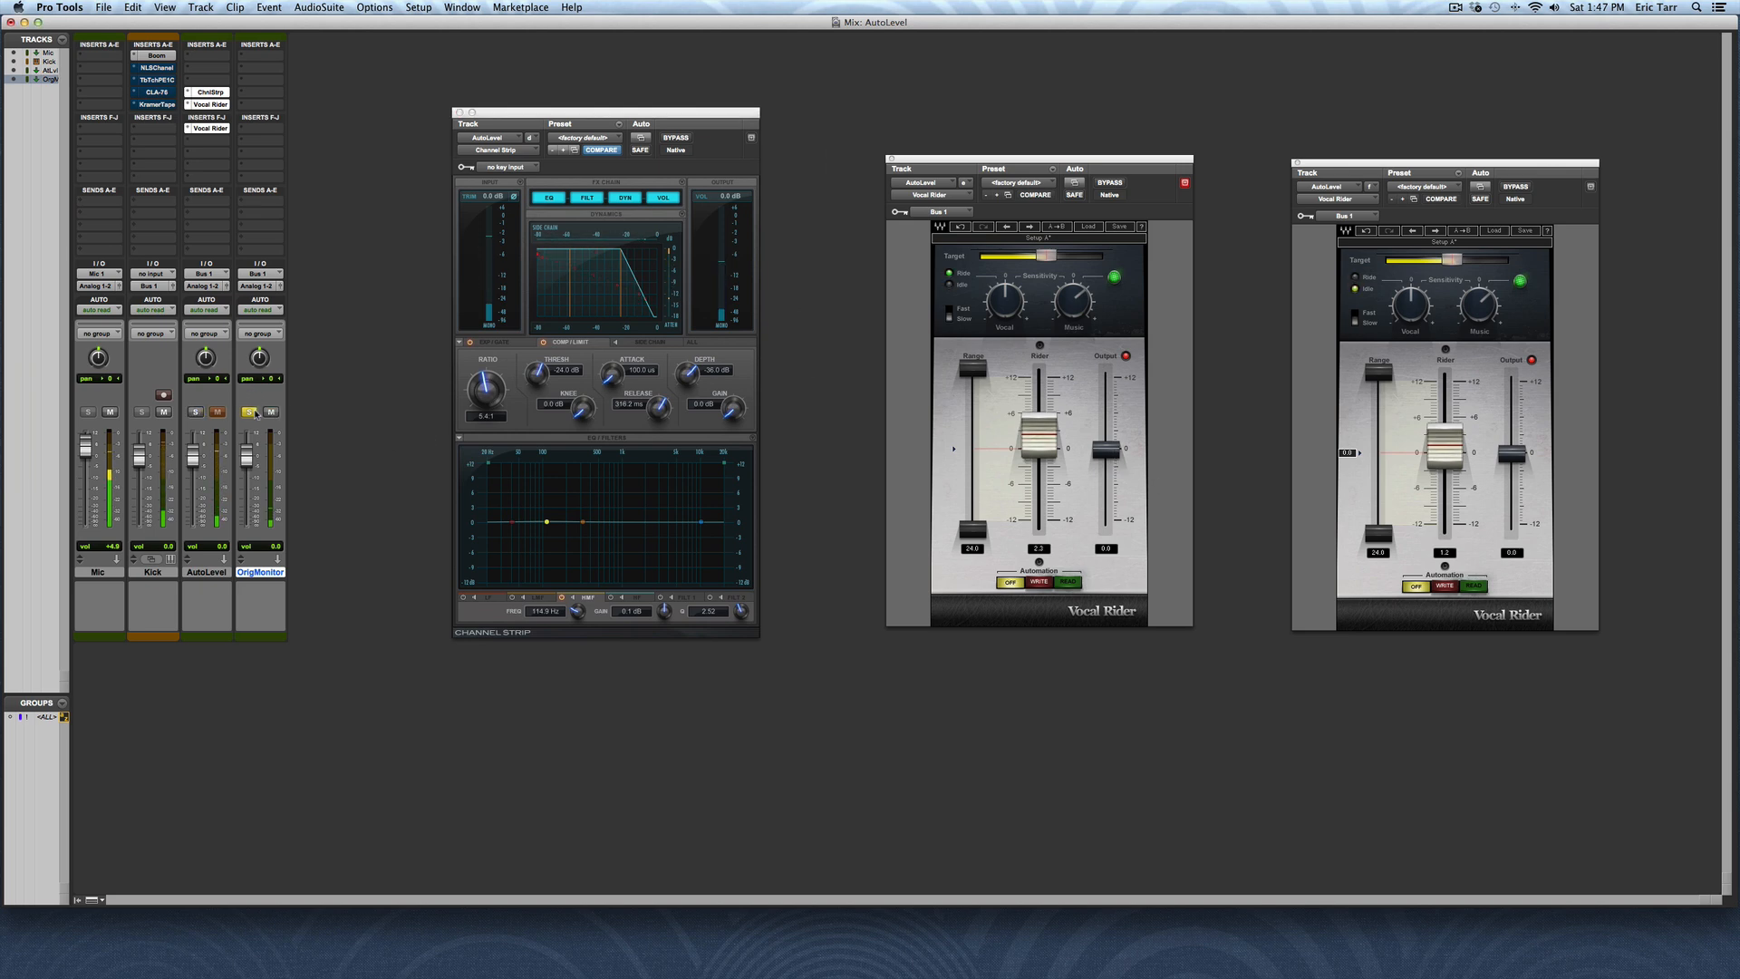
{"action": "left_click", "coordinate": [194, 413]}
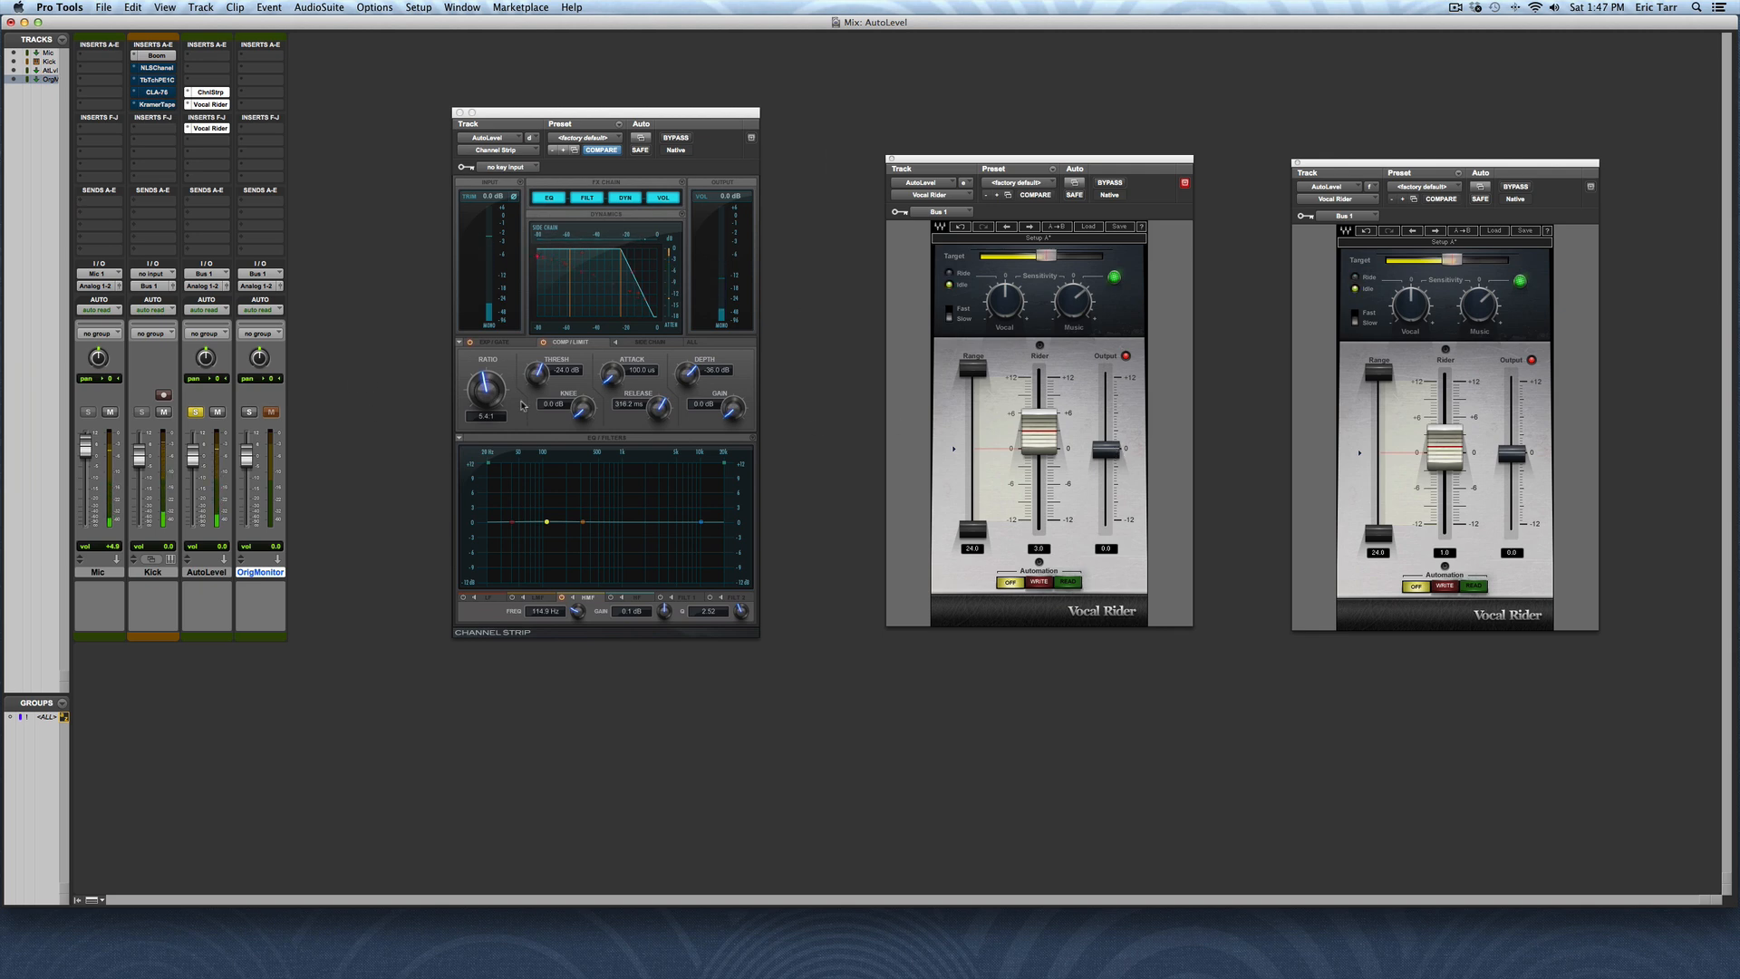
{"action": "left_click_drag", "start_coordinate": [487, 397], "coordinate": [488, 408]}
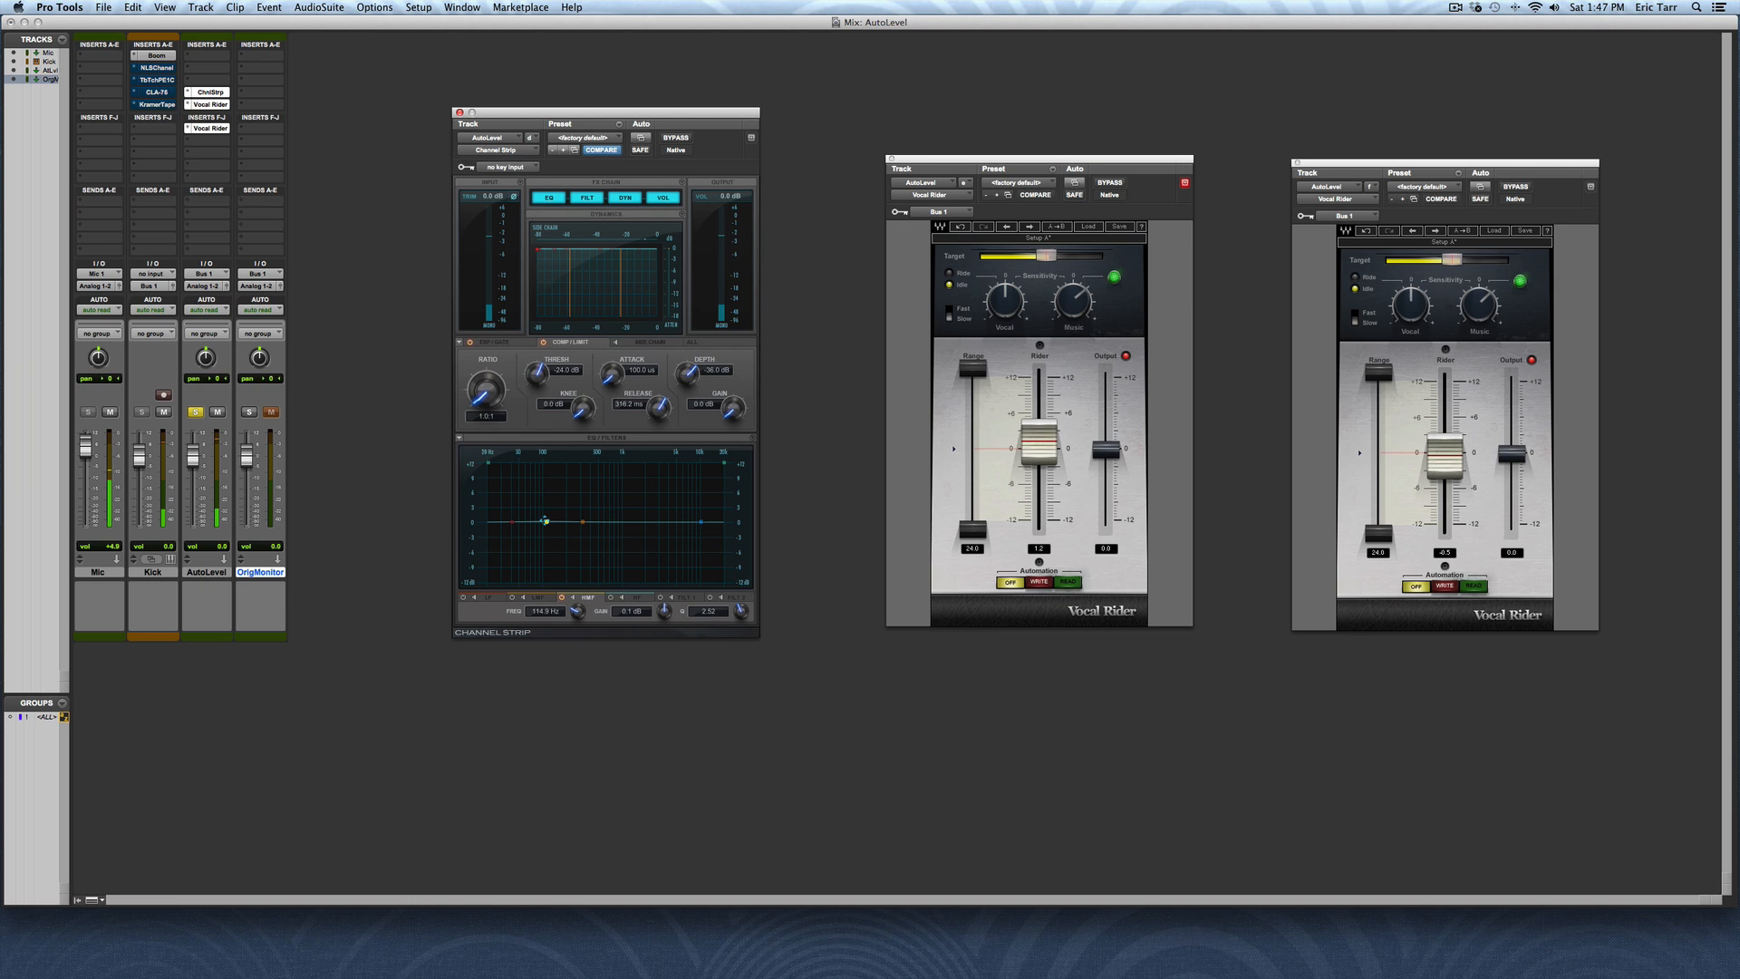
Boost the Channel Strip EQ band by 12 dB near 70 Hz and cut it about 11 dB near 80 Hz, comparing each with OrigMonitor
{"action": "left_click_drag", "start_coordinate": [536, 512], "coordinate": [530, 462]}
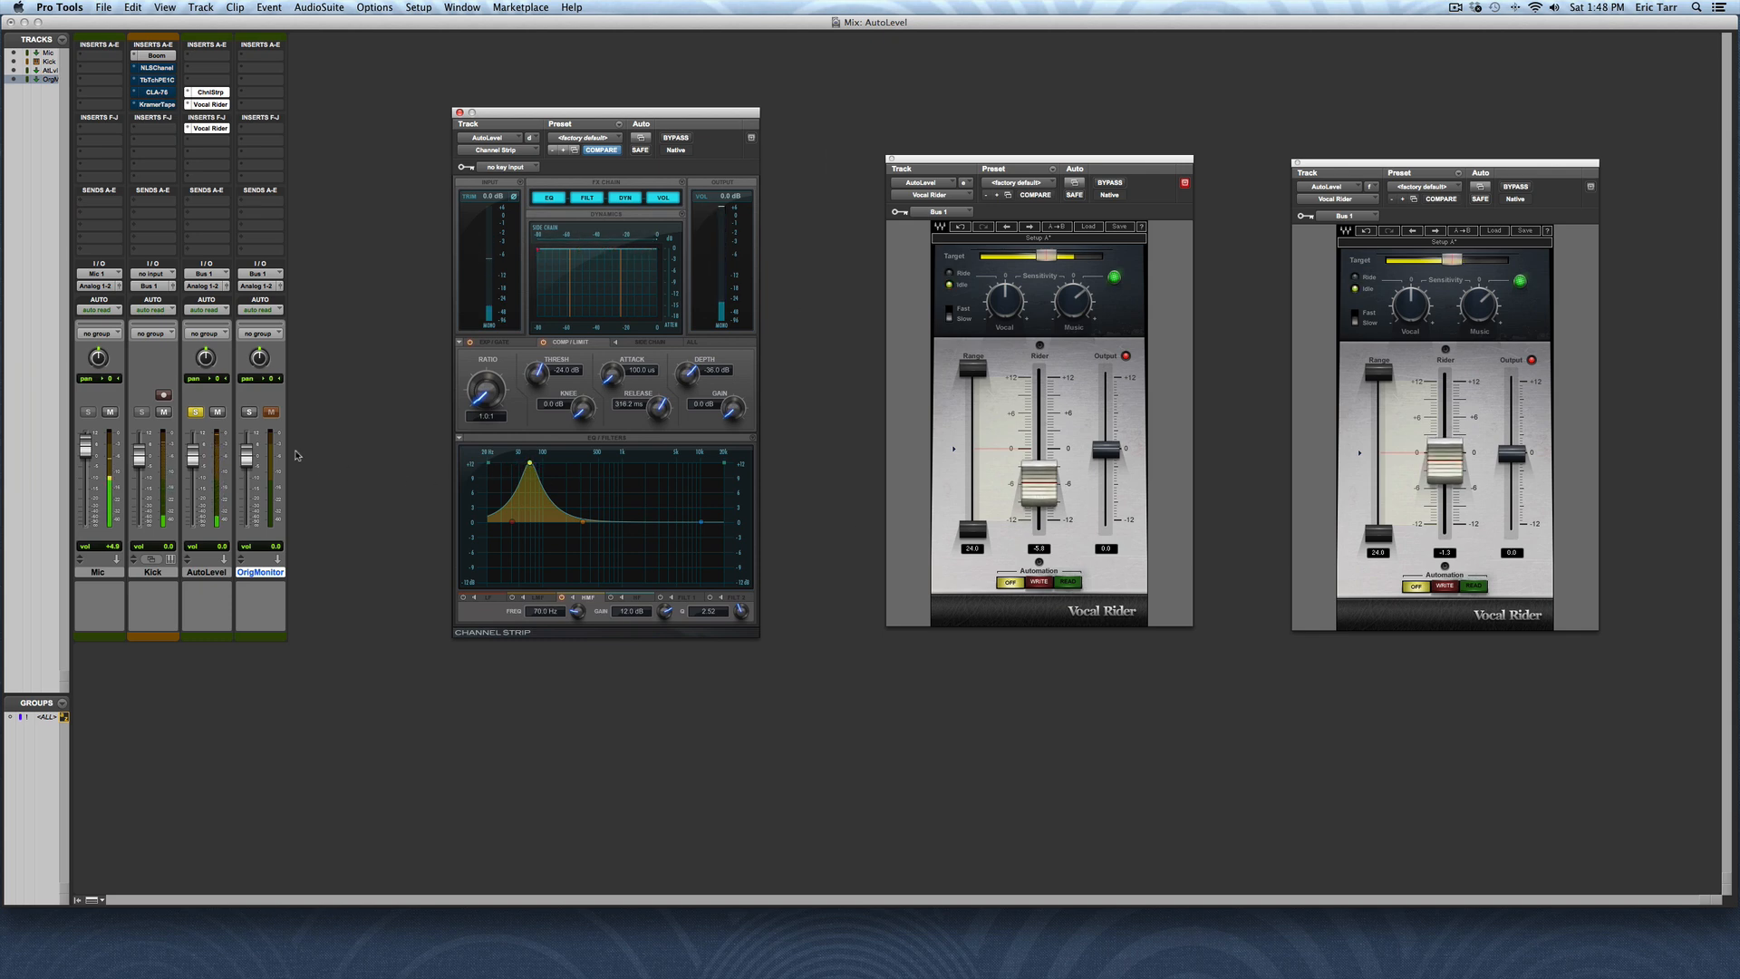
{"action": "left_click", "coordinate": [242, 436]}
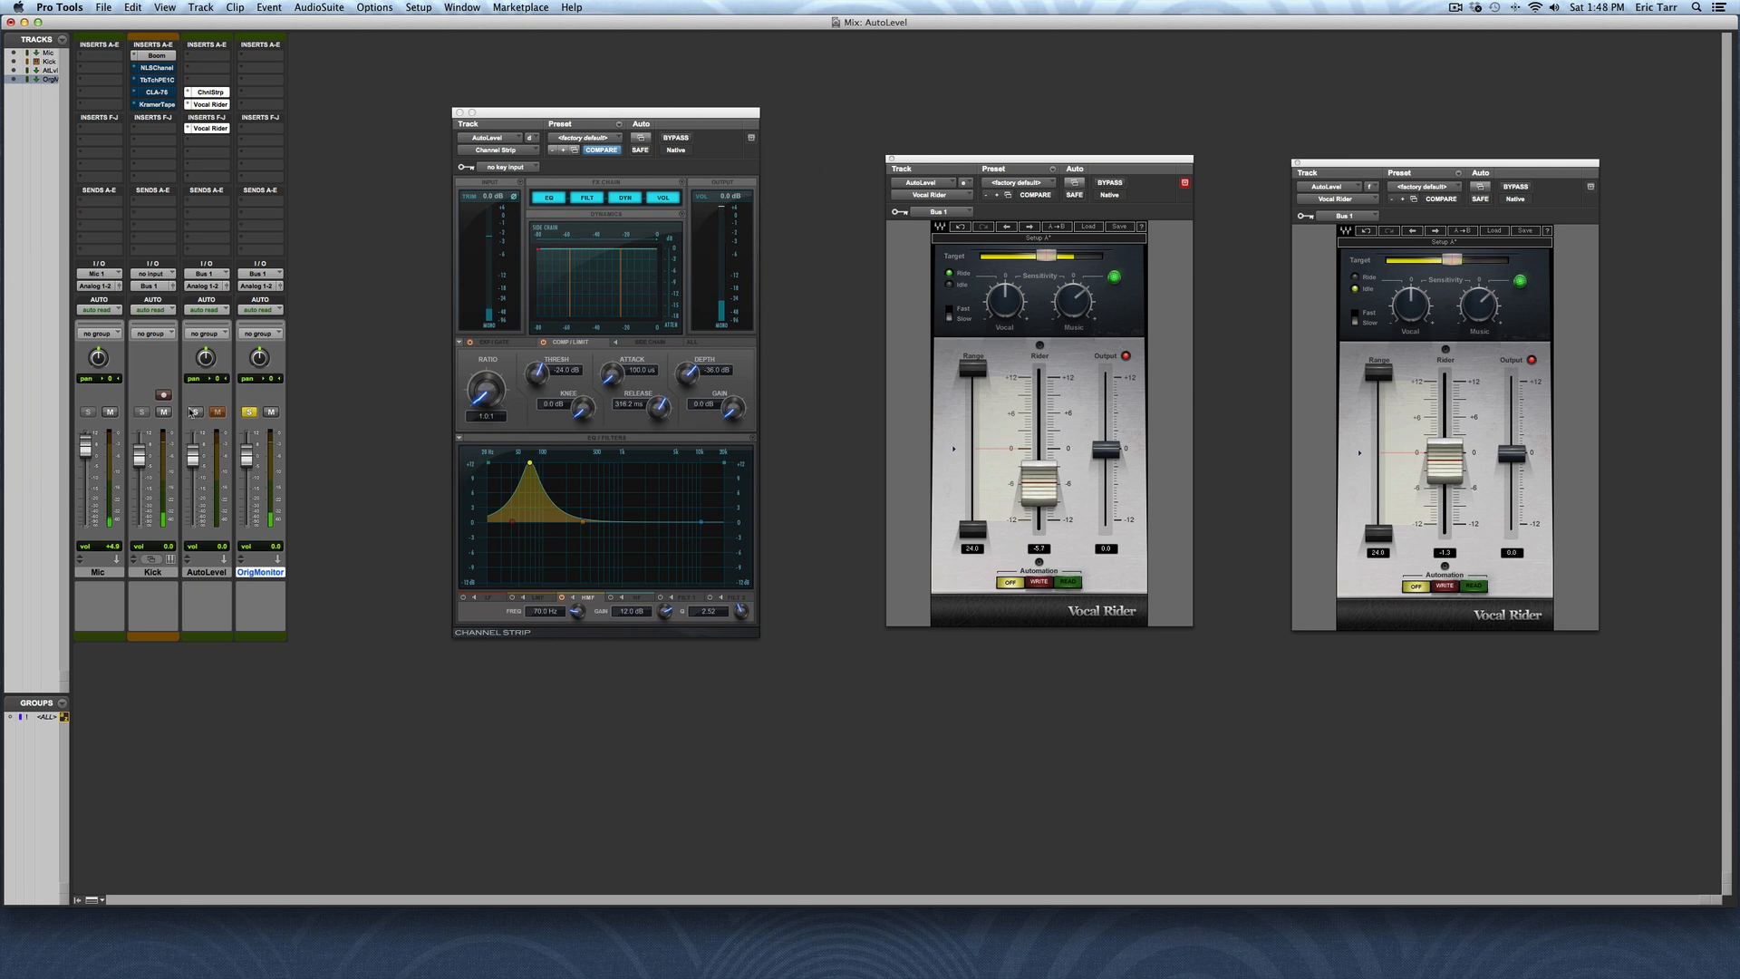
{"action": "left_click_drag", "start_coordinate": [531, 464], "coordinate": [536, 578]}
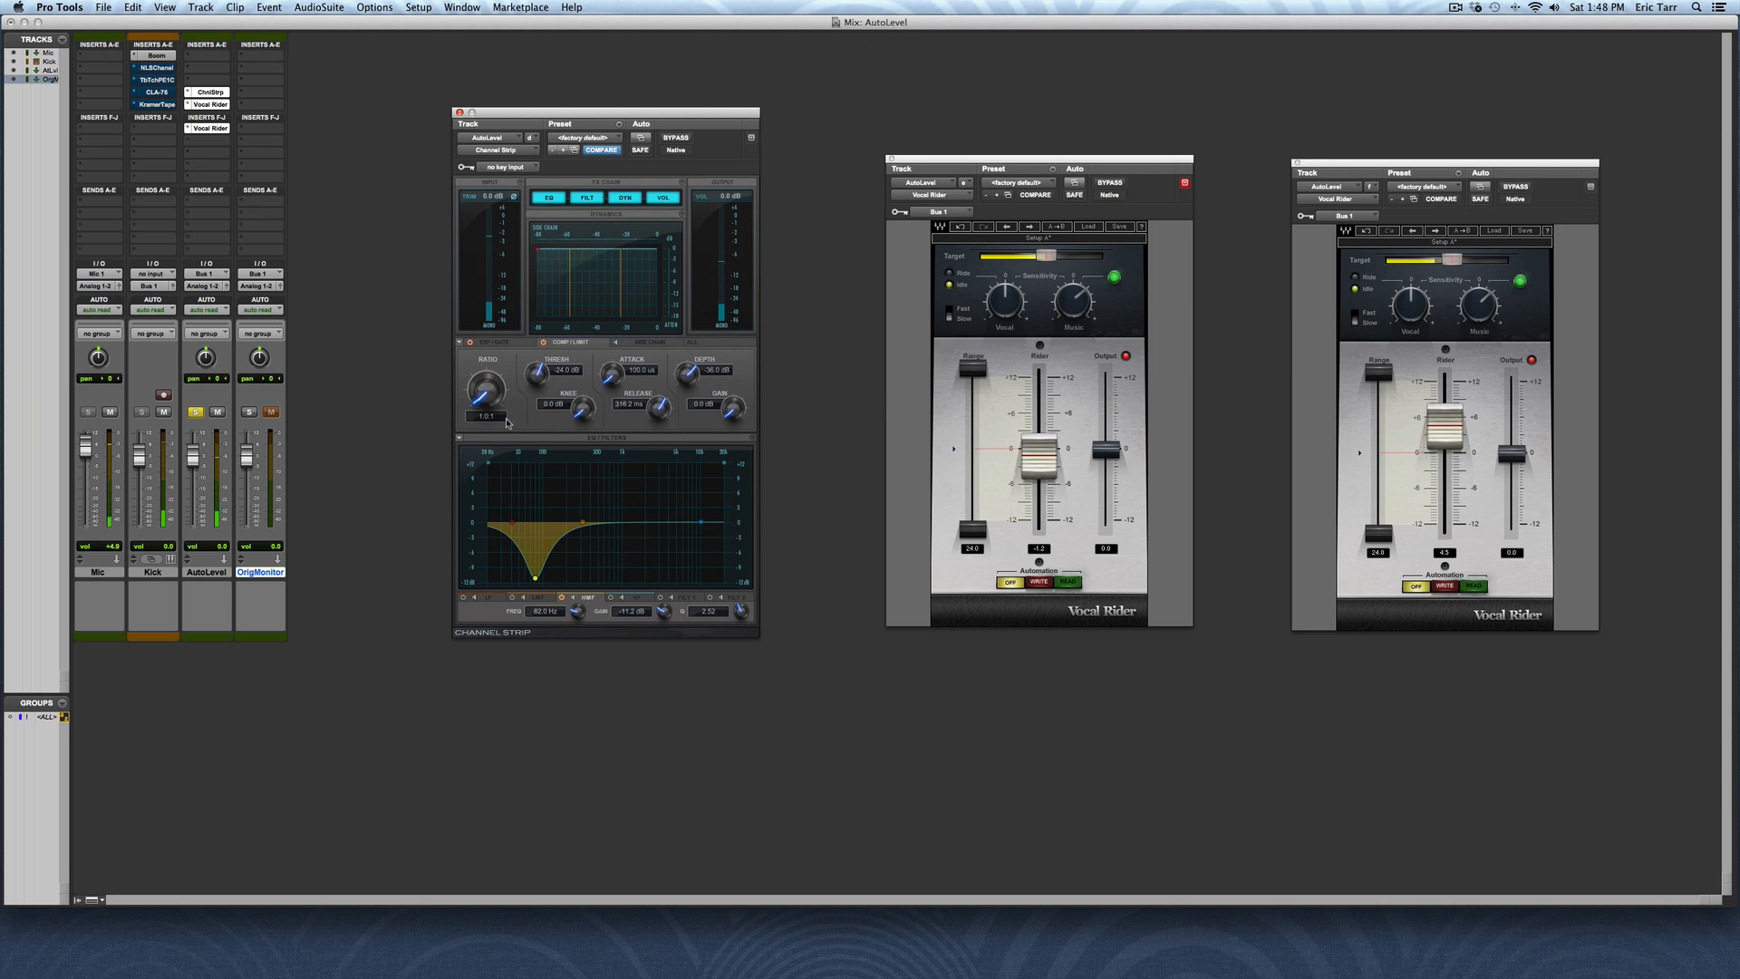
{"action": "left_click", "coordinate": [249, 414]}
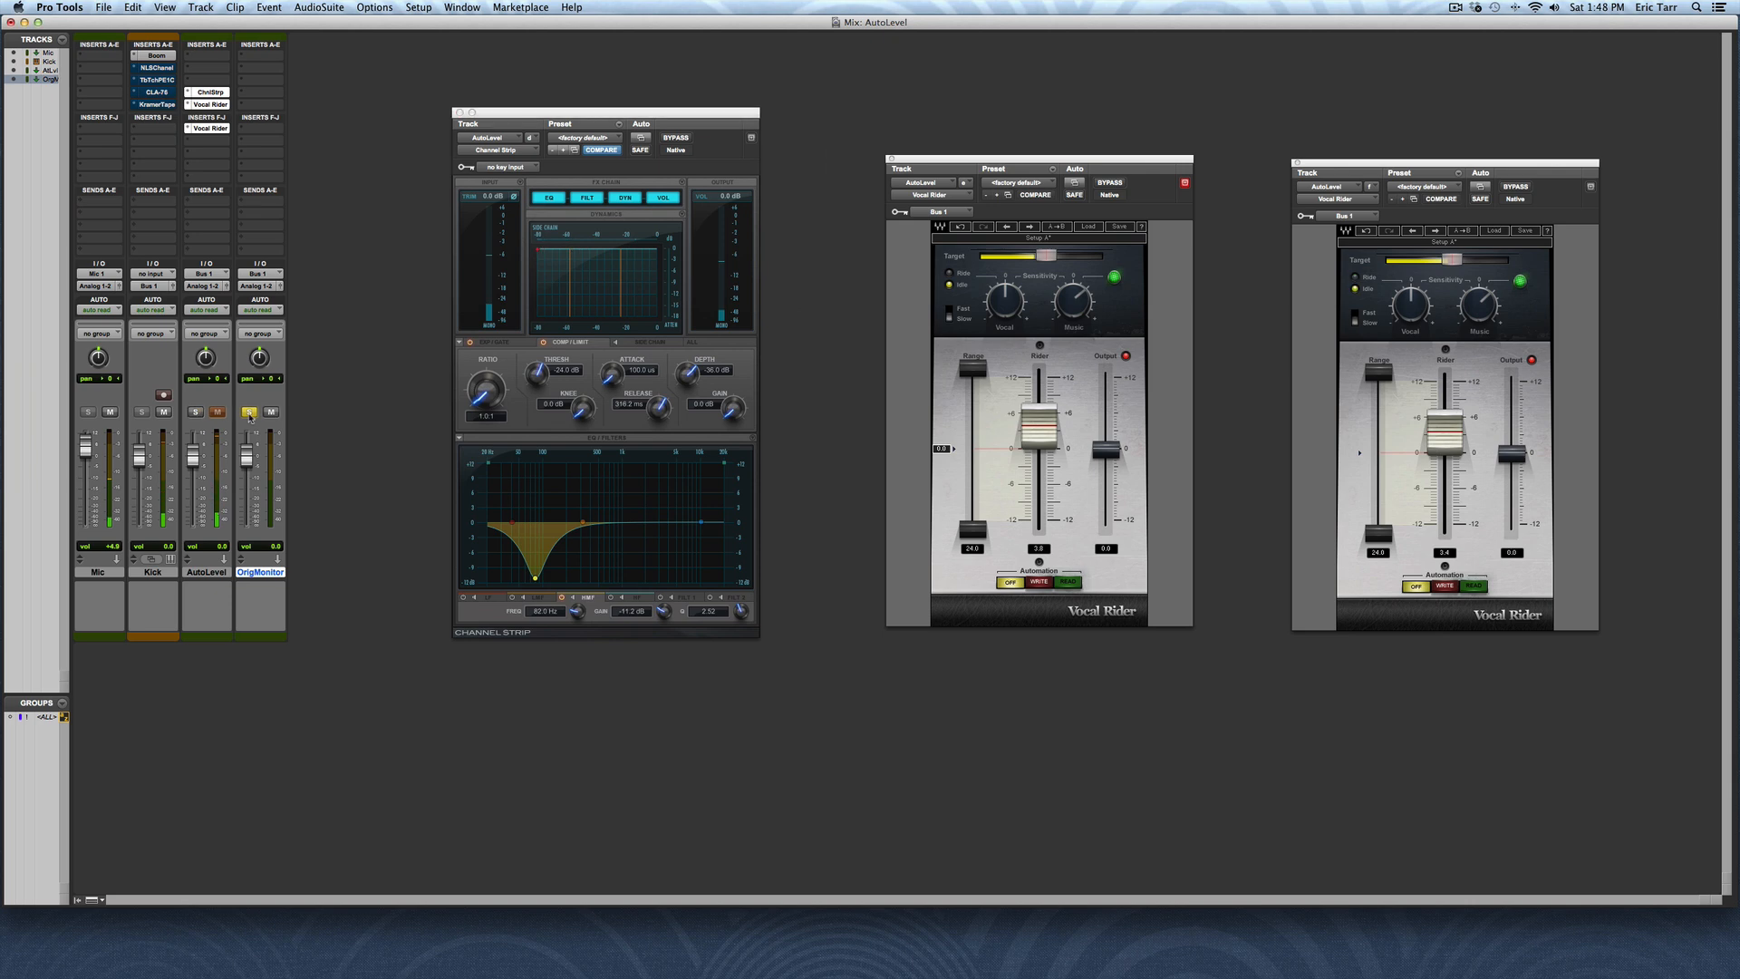
{"action": "left_click", "coordinate": [196, 415]}
Move the EQ cut to about 1.7 kHz at roughly -9.2 dB and compare AutoLevel with OrigMonitor by alternating solo
{"action": "left_click_drag", "start_coordinate": [535, 577], "coordinate": [639, 571]}
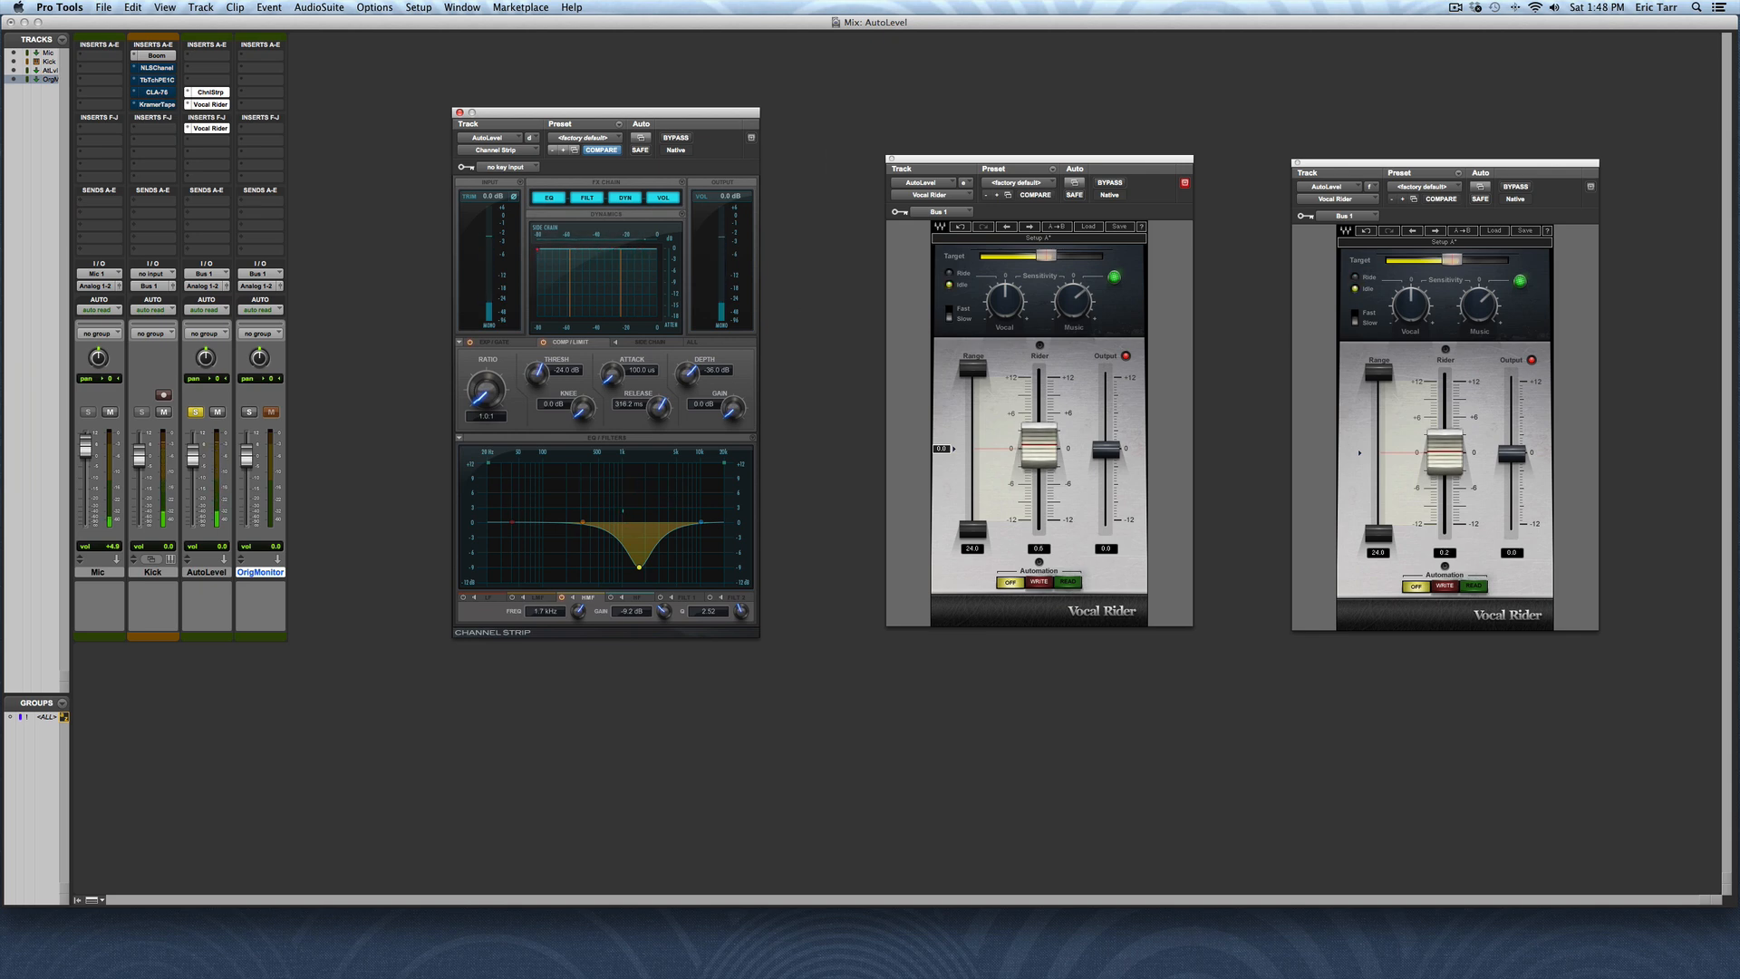
{"action": "left_click", "coordinate": [250, 411]}
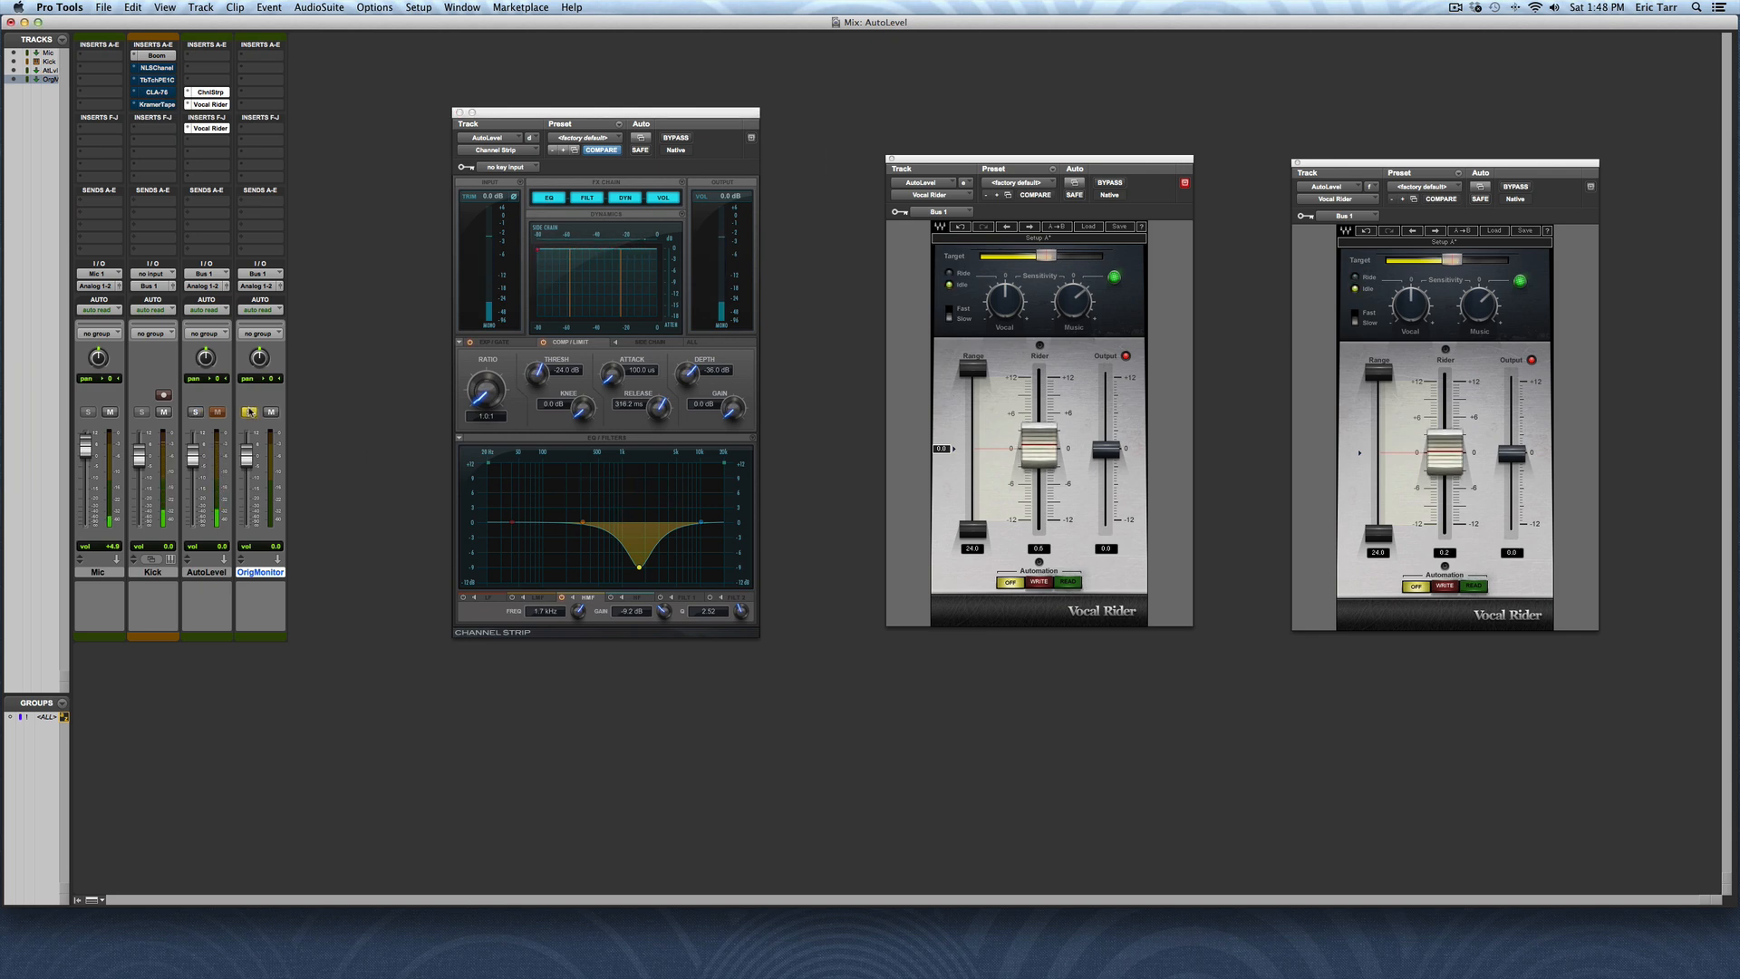
{"action": "left_click", "coordinate": [194, 413]}
Raise the compressor ratio to about 3.5:1 and transfer the Channel Strip from AutoLevel to the Kick track, replacing the CLA-76 insert
{"action": "left_click_drag", "start_coordinate": [494, 381], "coordinate": [490, 340]}
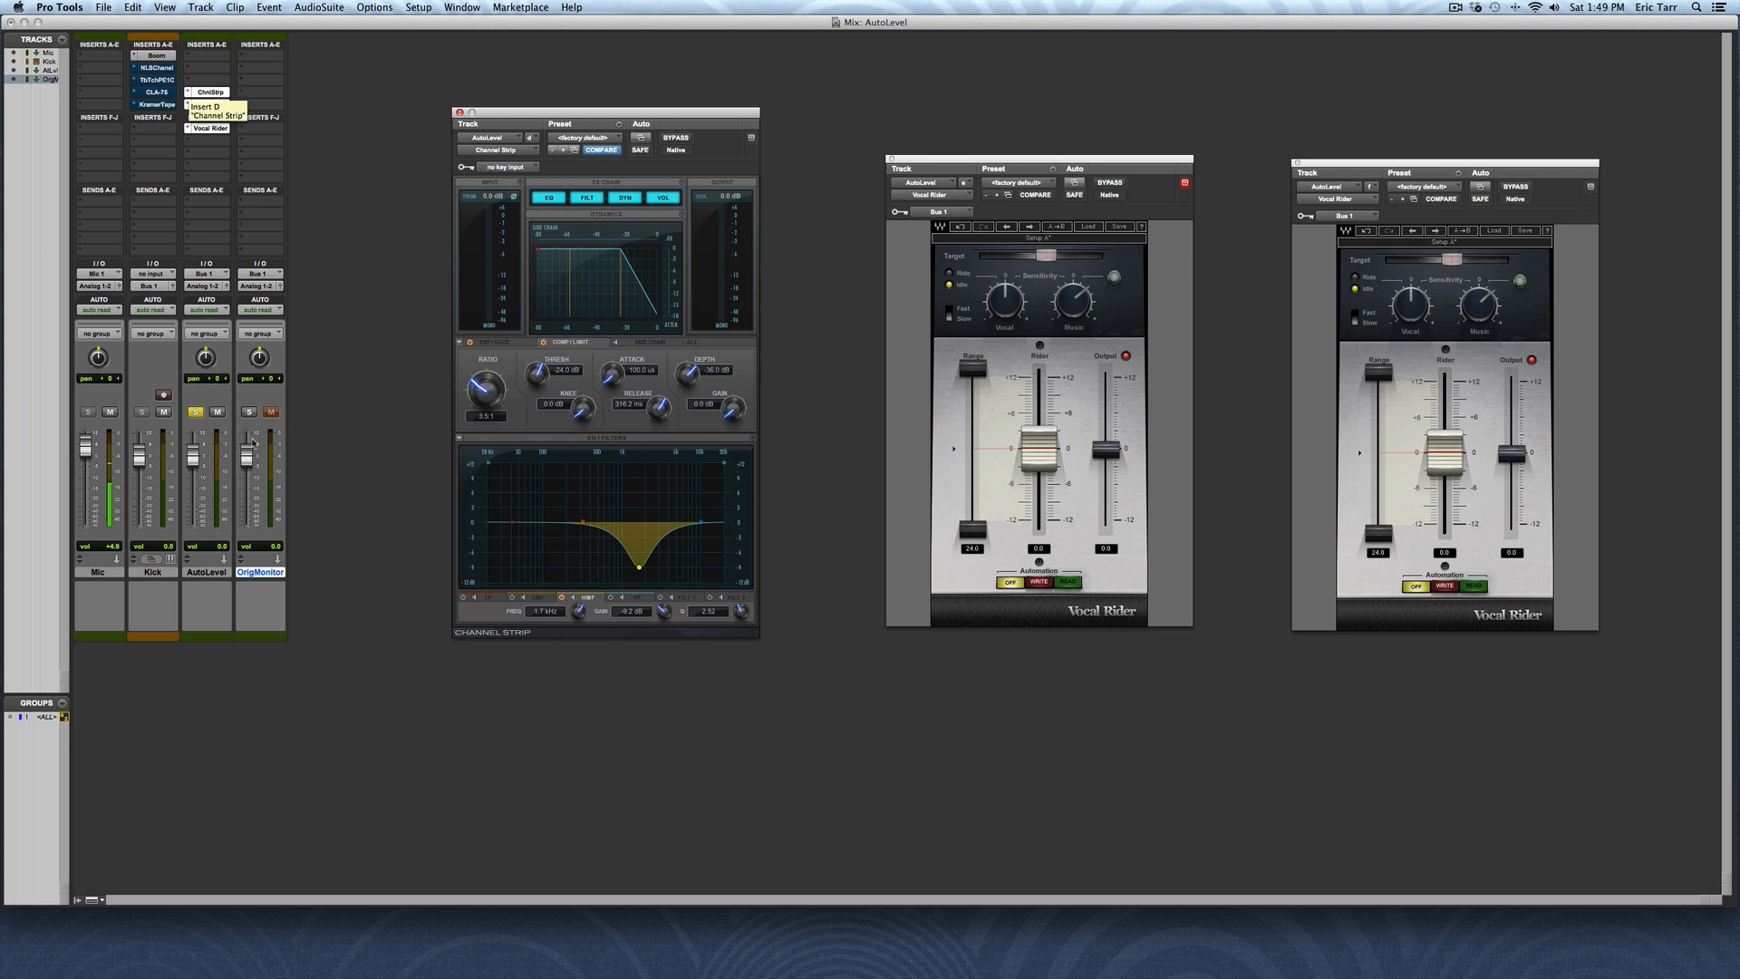
{"action": "left_click_drag", "start_coordinate": [210, 94], "coordinate": [152, 94]}
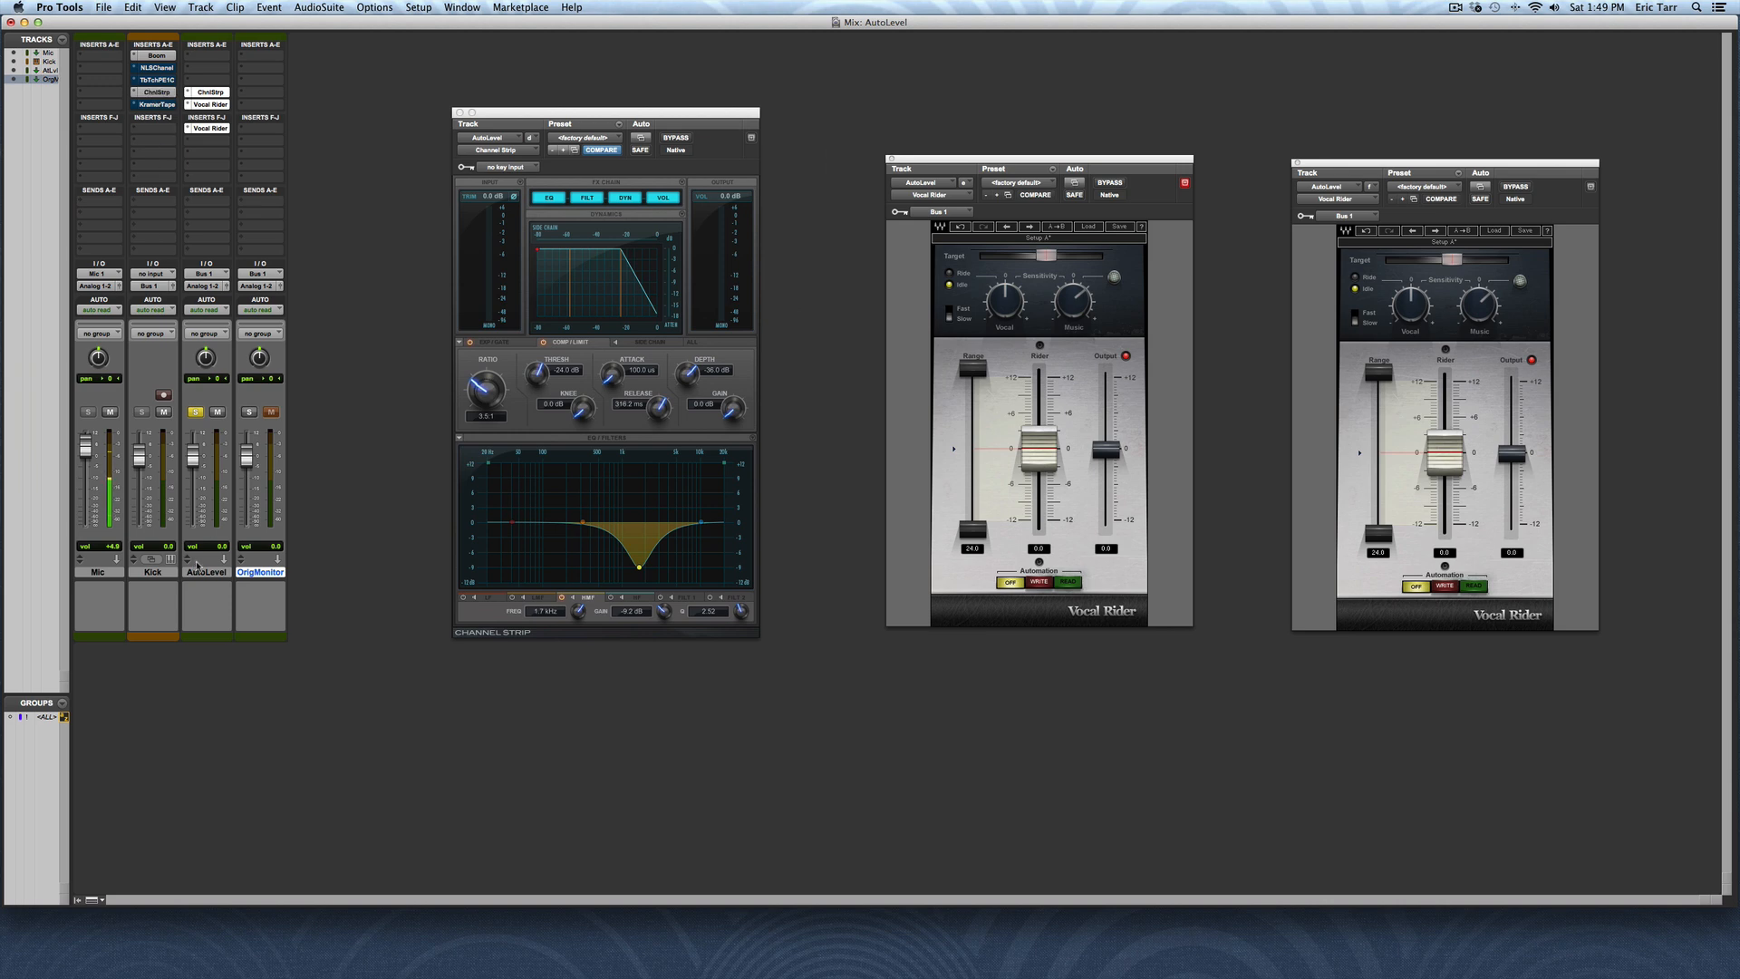